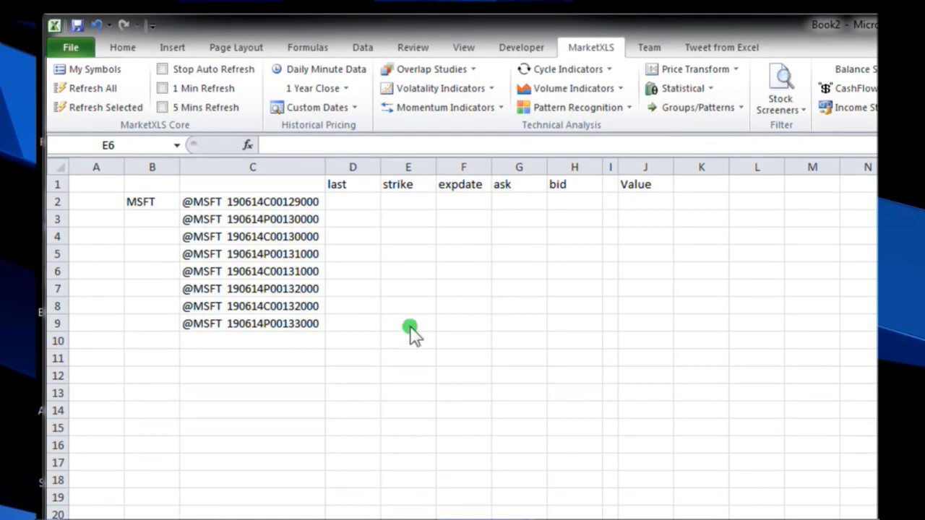
Step: Enter the formula =QM_Last(C2) in cell D2 to fetch the first MSFT option's last price
click(357, 201)
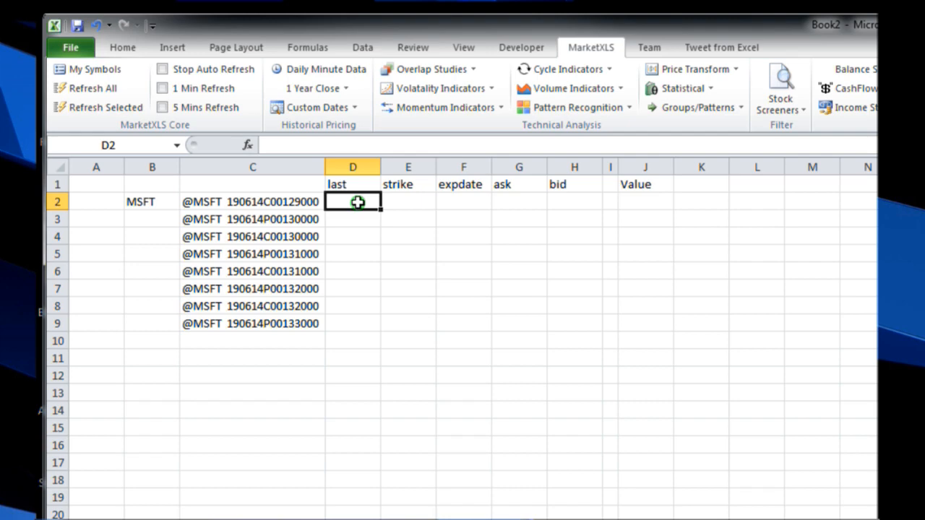
text(=)
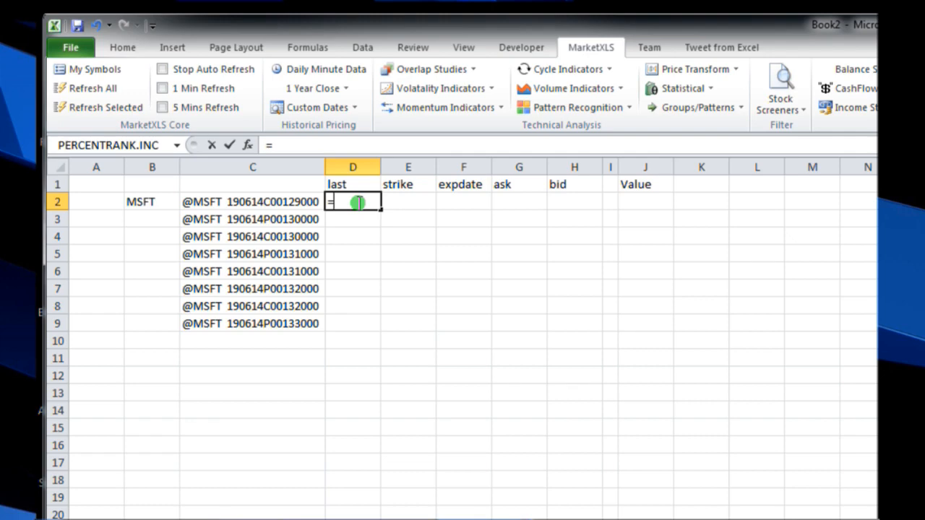
text(qm)
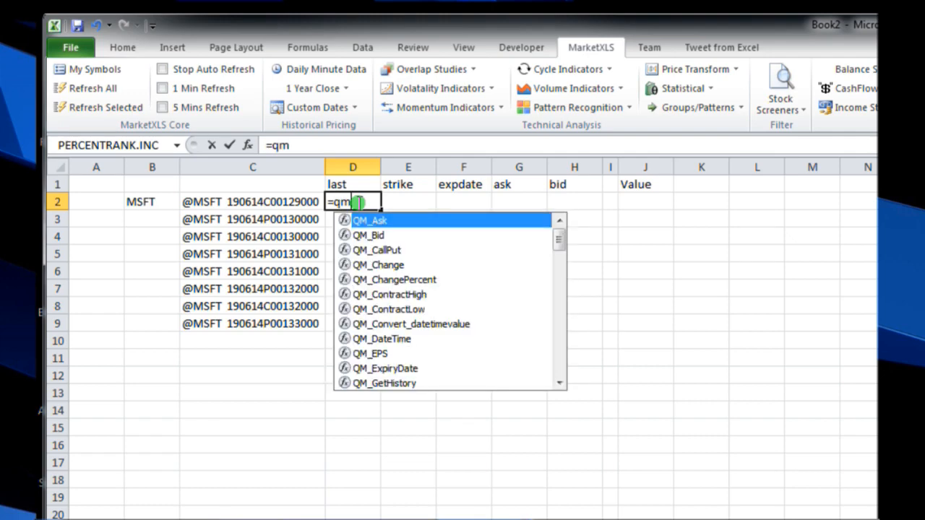
text(_)
click(558, 359)
scroll(531, 326, down, 3)
scroll(531, 327, up, 1)
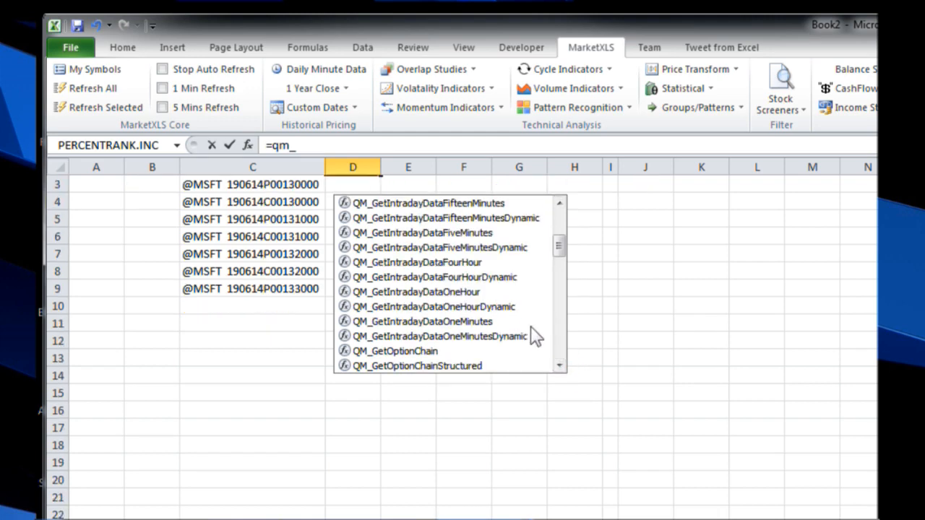
scroll(533, 335, up, 1)
mouse_move(562, 270)
mouse_down()
mouse_move(553, 378)
mouse_move(554, 283)
mouse_up()
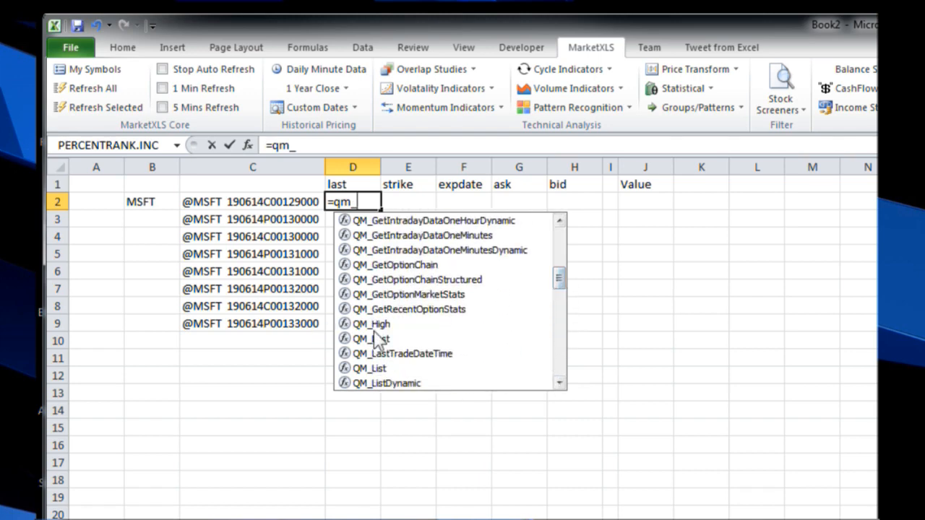
click(377, 339)
double_click(377, 339)
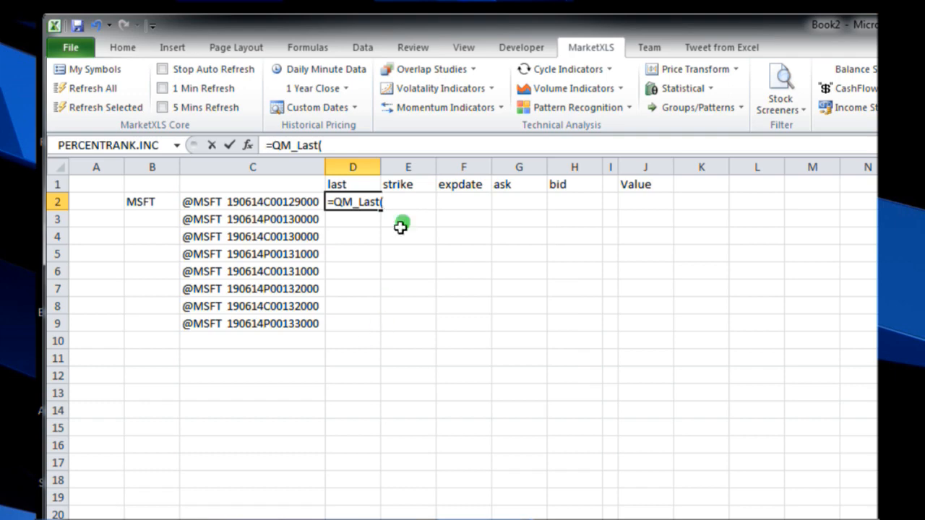
click(249, 202)
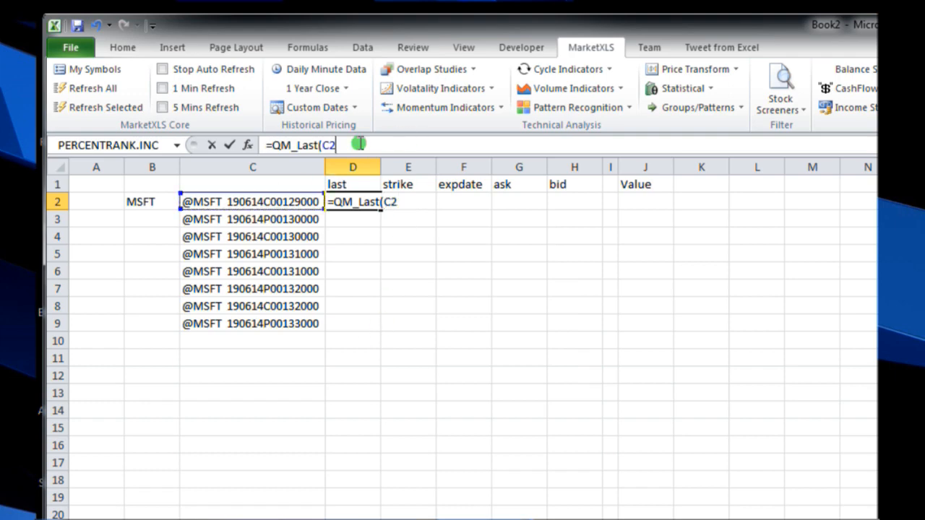
text())
key(Return)
Step: Clear cell D2 and choose the QuoteMedia - Refresh on Demand category for inserting a function there
click(364, 203)
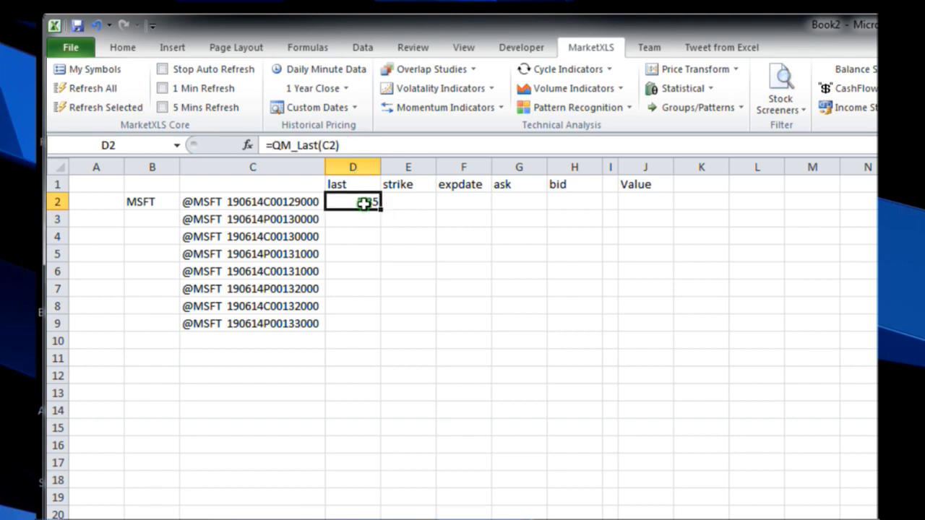
key(Delete)
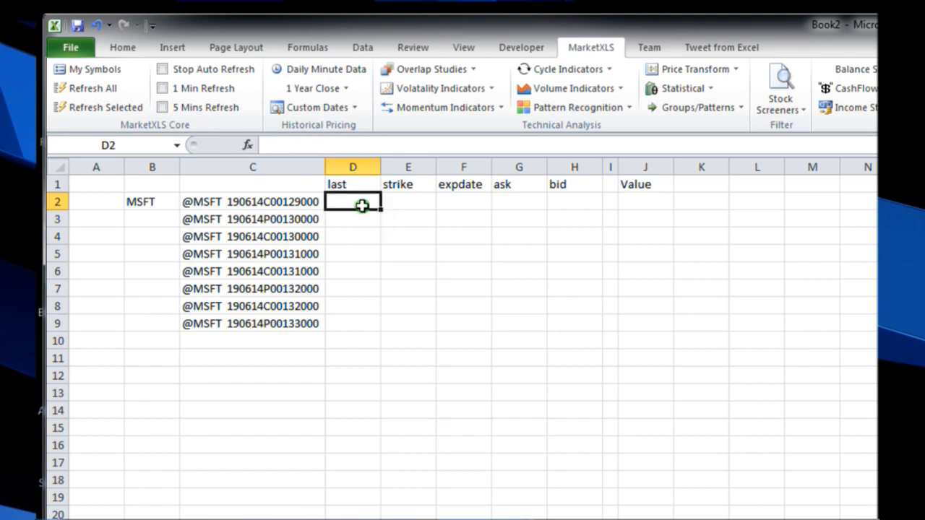
click(250, 142)
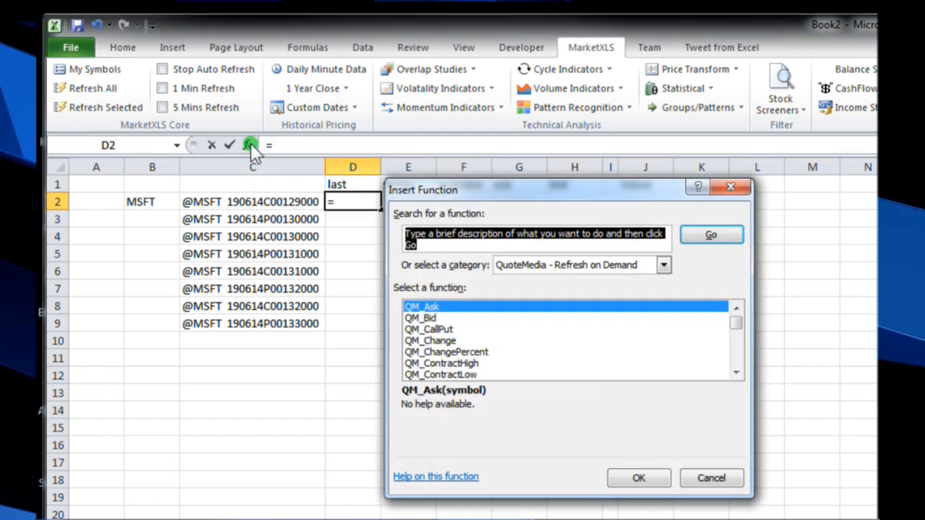
click(662, 264)
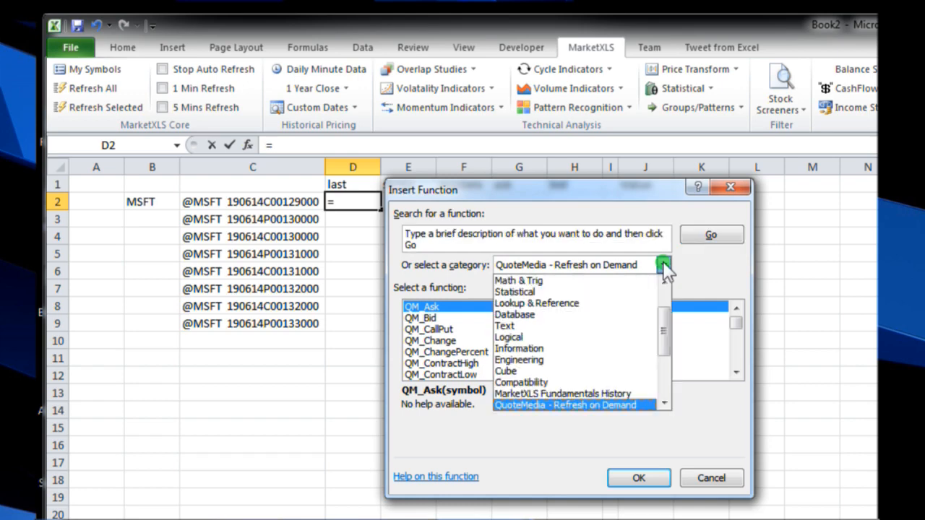
click(662, 264)
click(663, 264)
drag(665, 316, 663, 356)
click(623, 326)
click(619, 330)
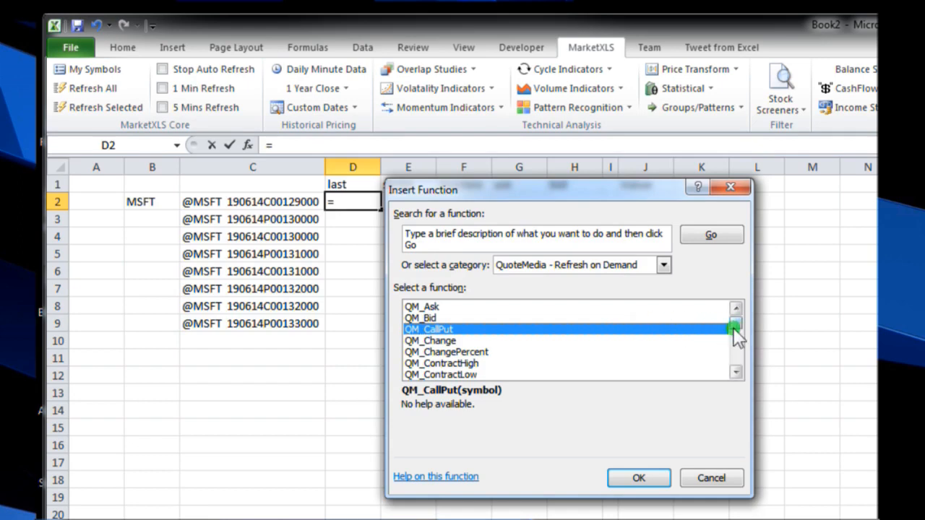
Step: Insert the QM_Last function into cell D2 with cell C2 as its Symbol argument
drag(736, 333, 736, 338)
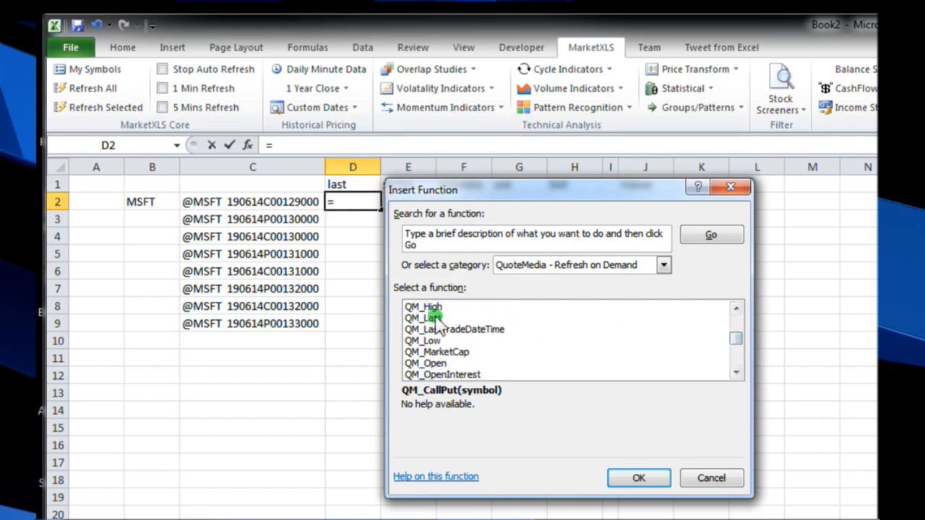
click(434, 318)
click(638, 477)
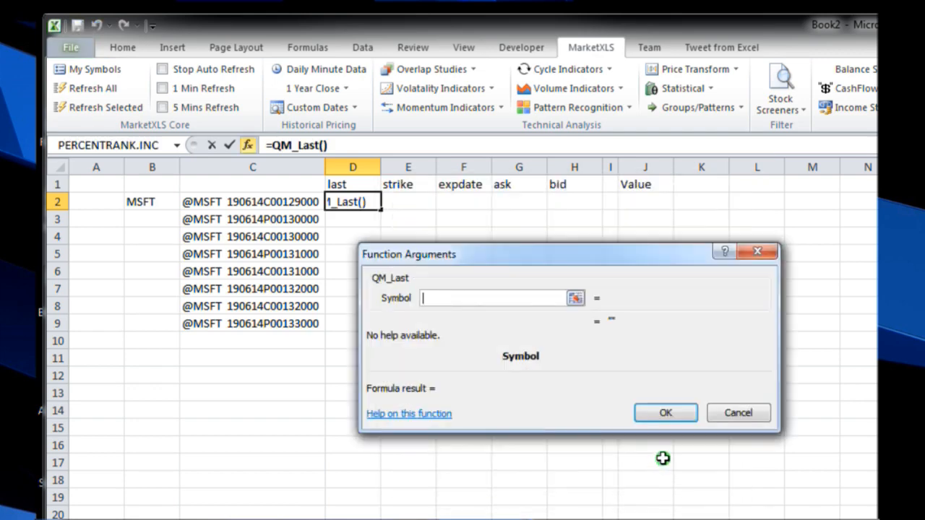
click(256, 202)
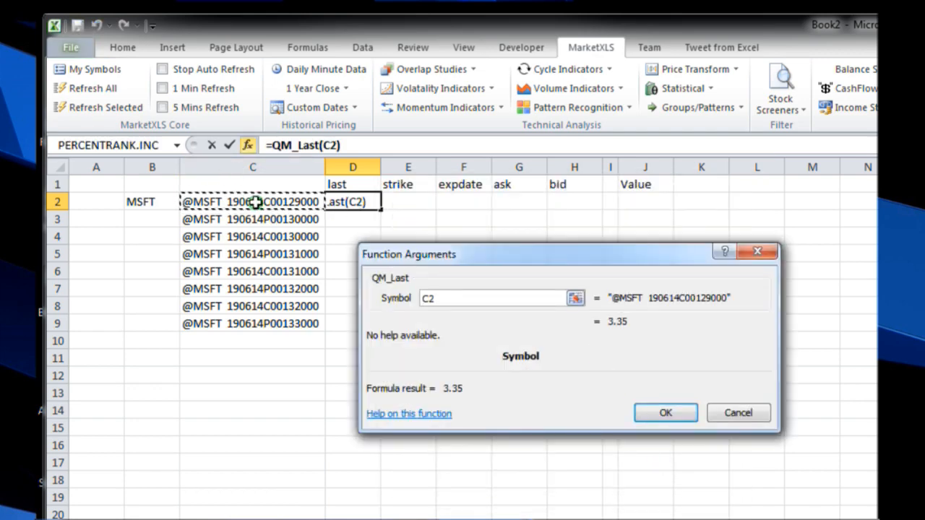
click(667, 413)
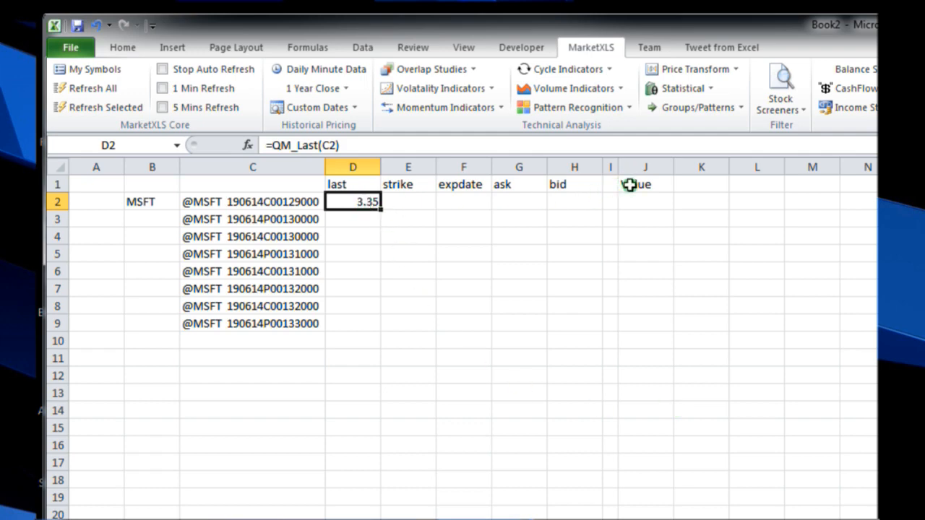
drag(634, 185, 640, 193)
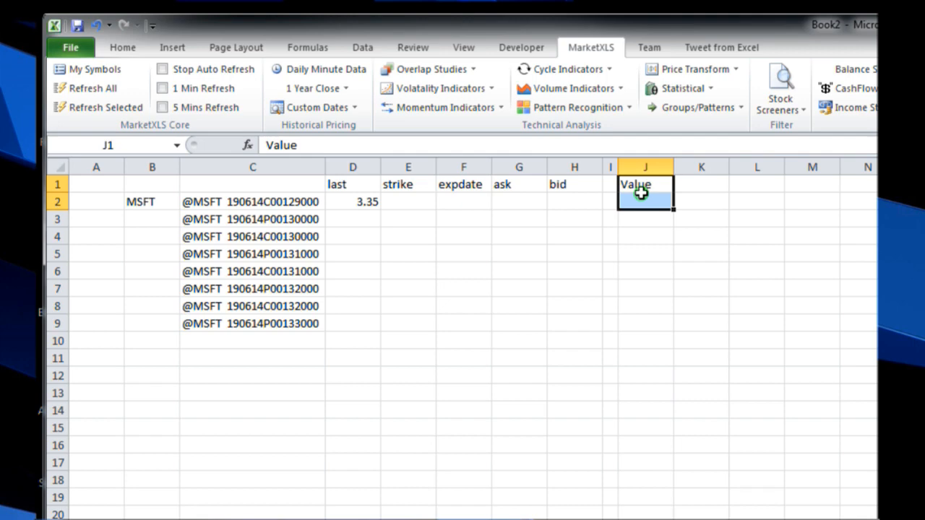
Step: Overwrite cell D2 under the last header with the formula =QM_Last(C2)
click(362, 200)
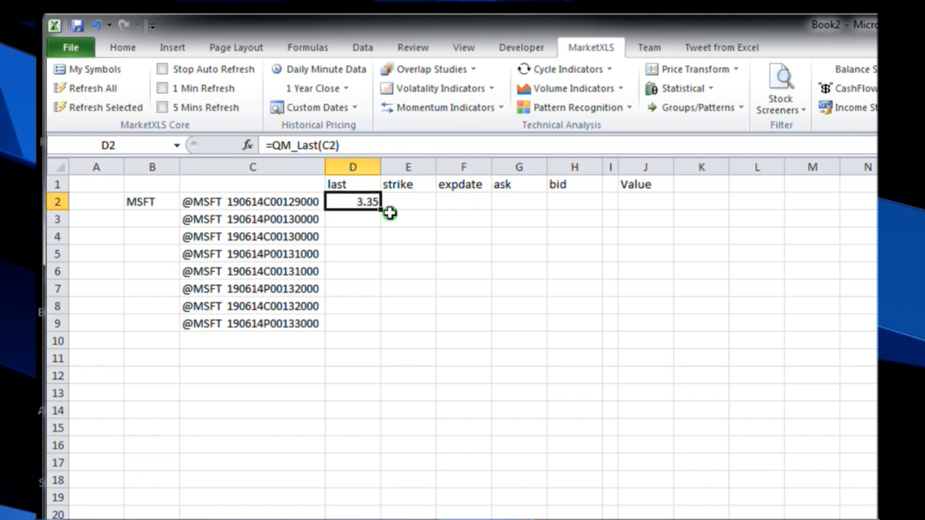
text(=qm)
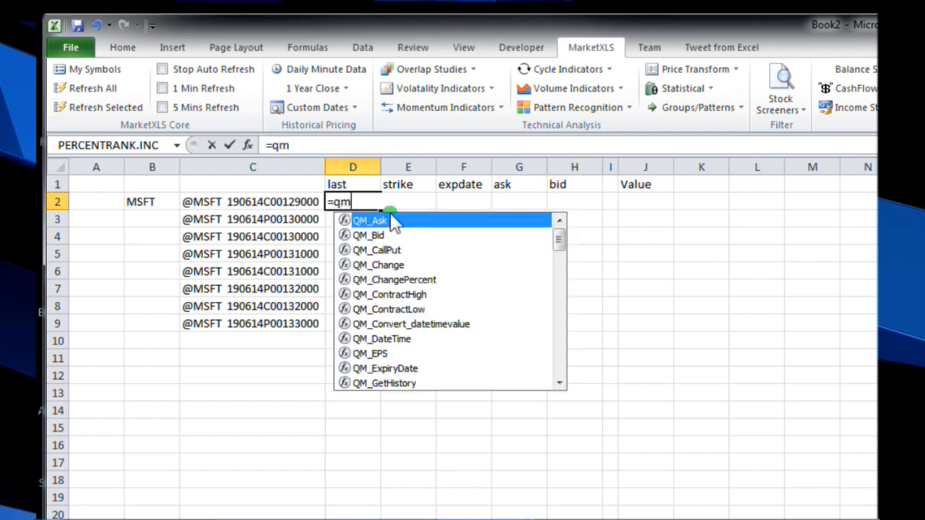
text(_l)
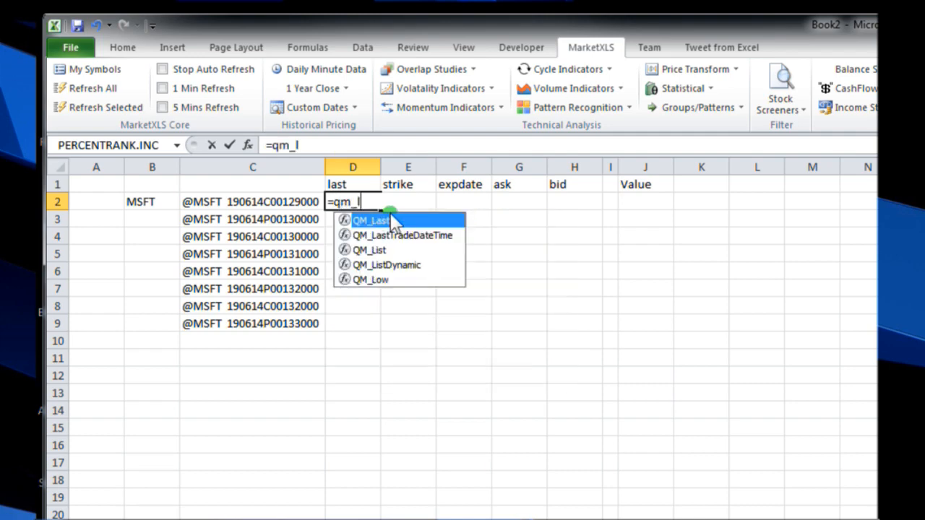
text(ast)
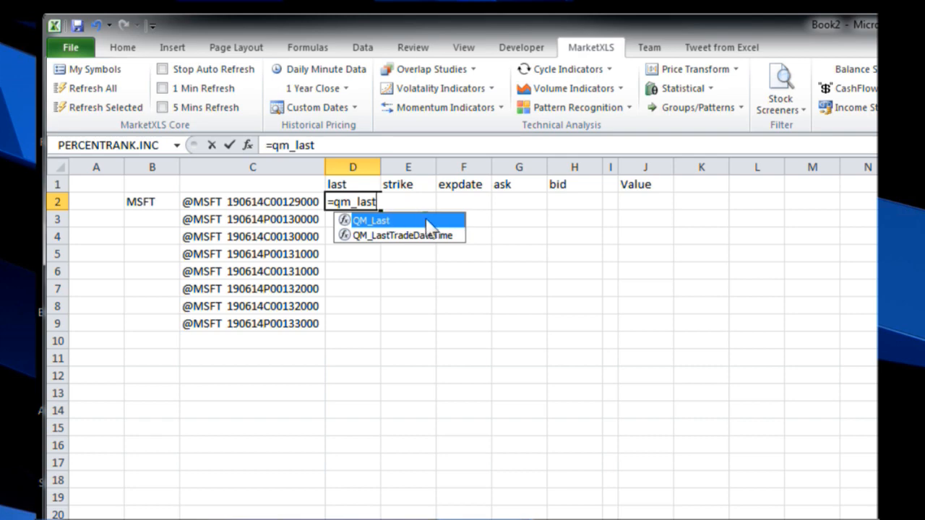
double_click(422, 226)
click(248, 201)
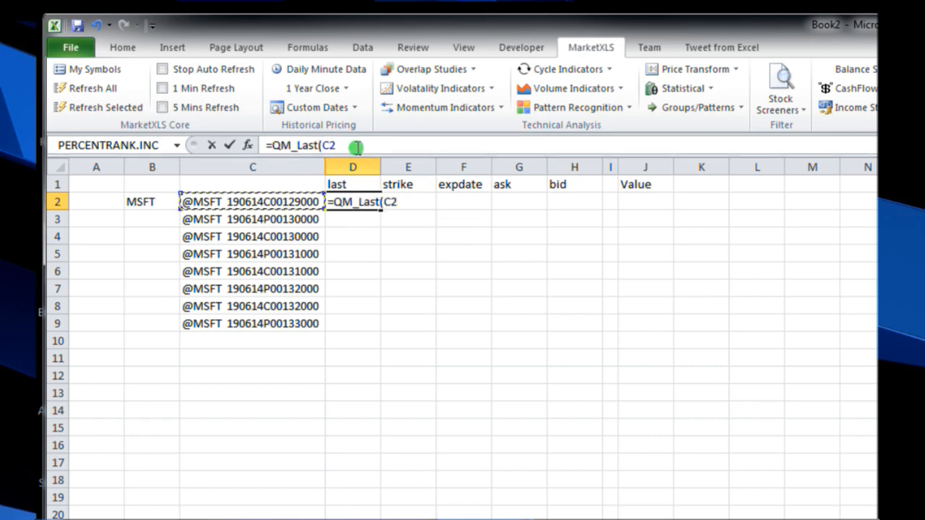
text())
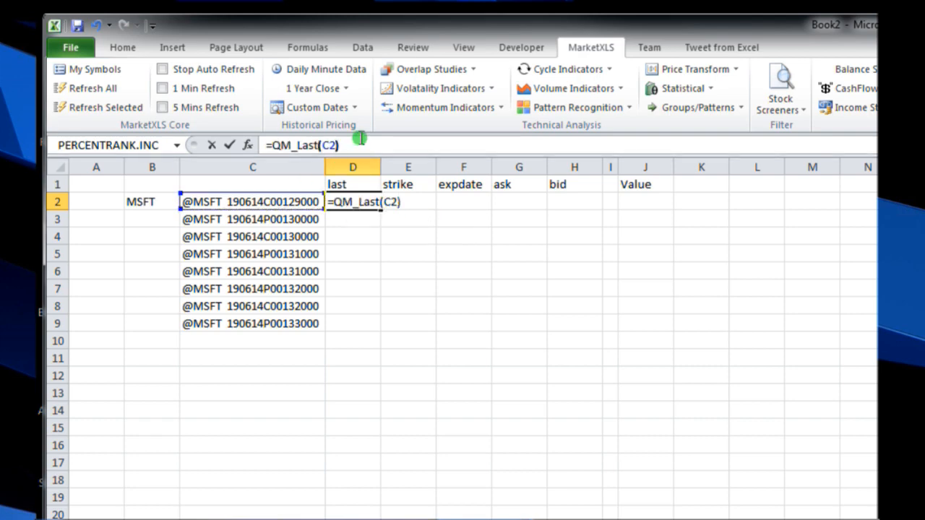
key(Return)
Step: Enter the formula =QM_Strike(C2) in cell E2 under the strike header
click(405, 203)
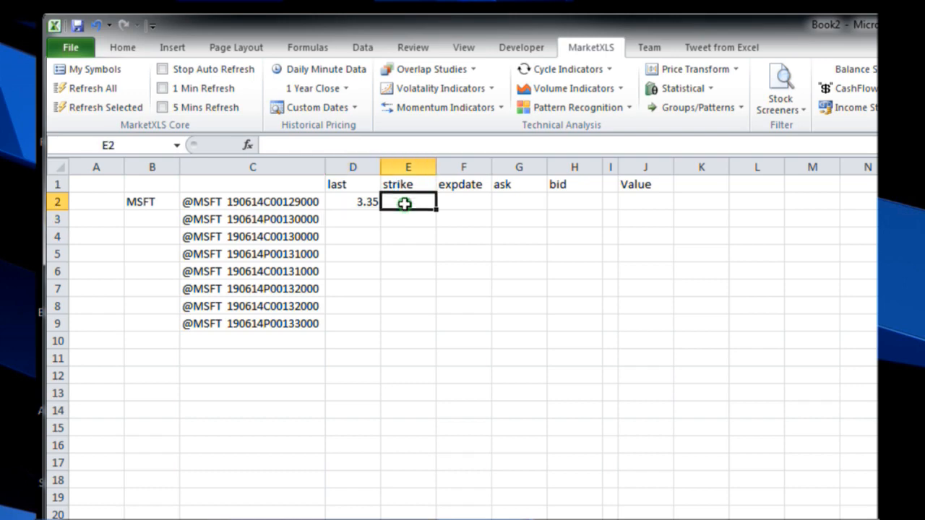
text(=)
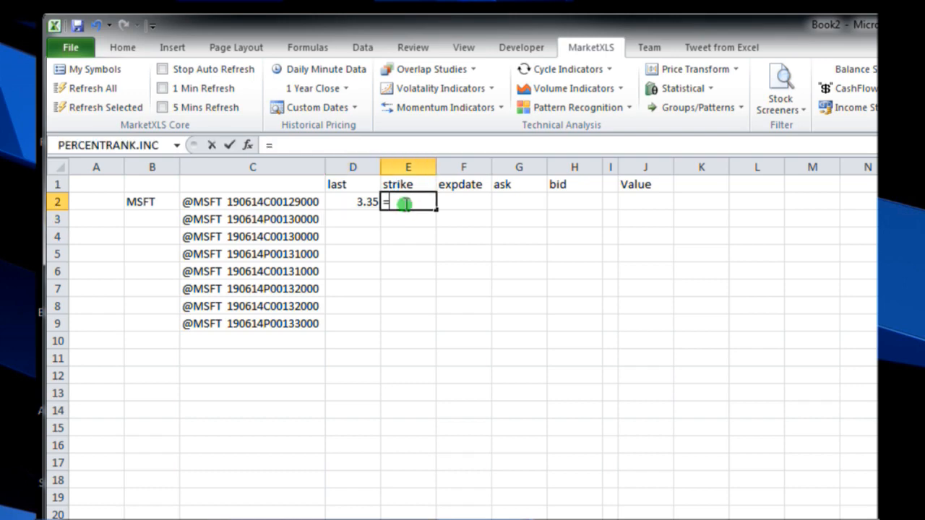
text(qm_)
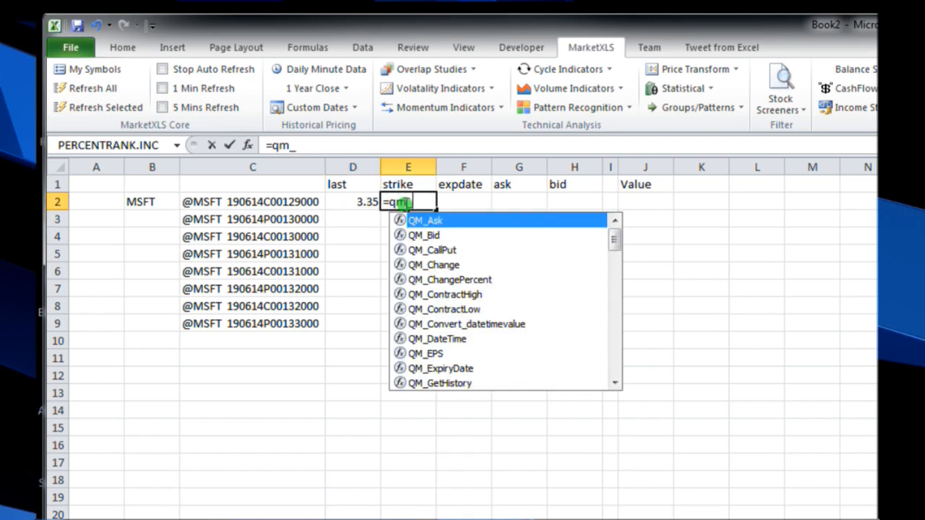
text(st)
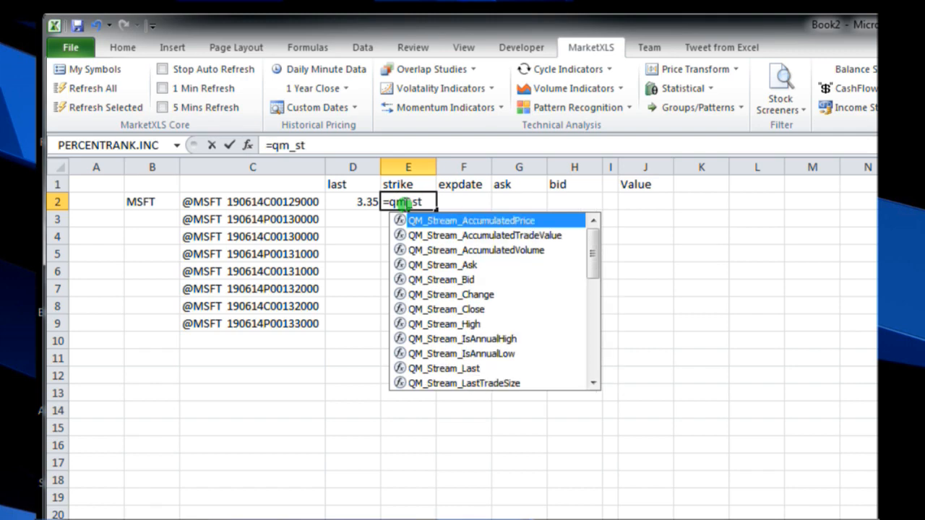
text(ri)
double_click(435, 219)
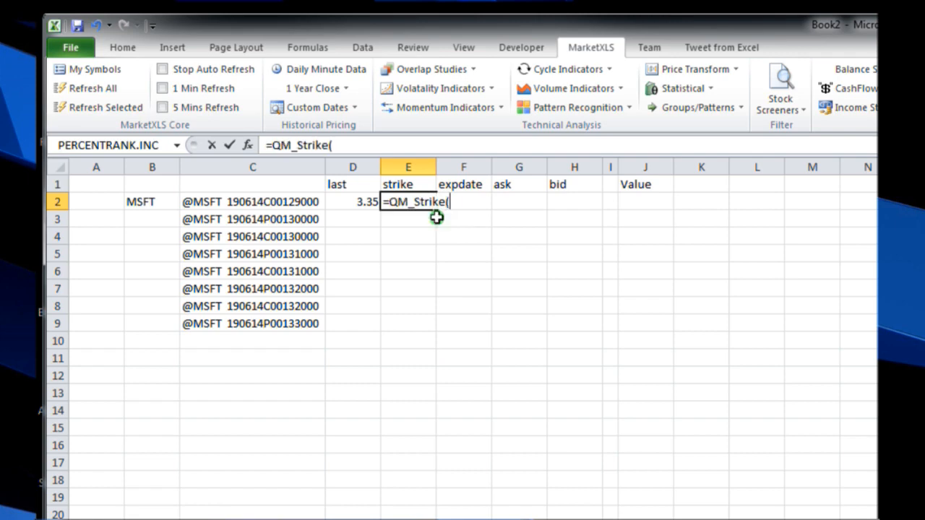
click(271, 202)
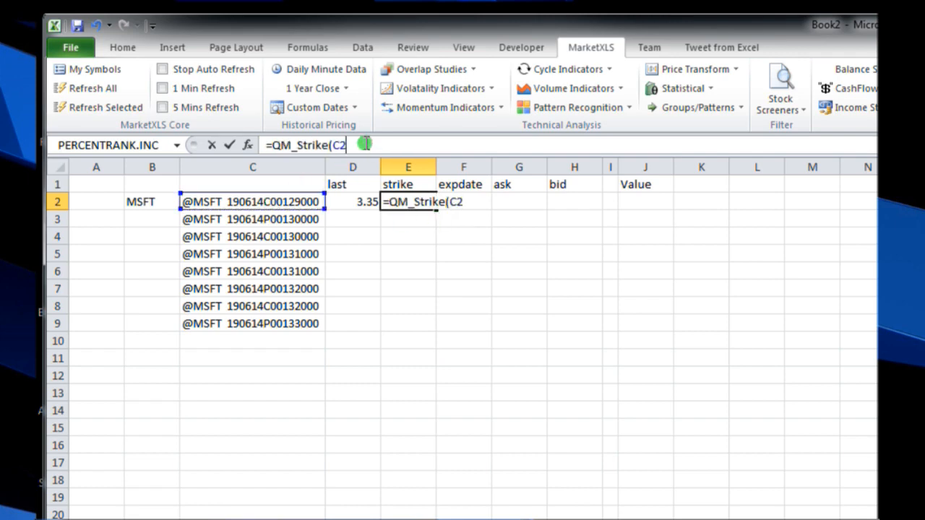
text())
key(Return)
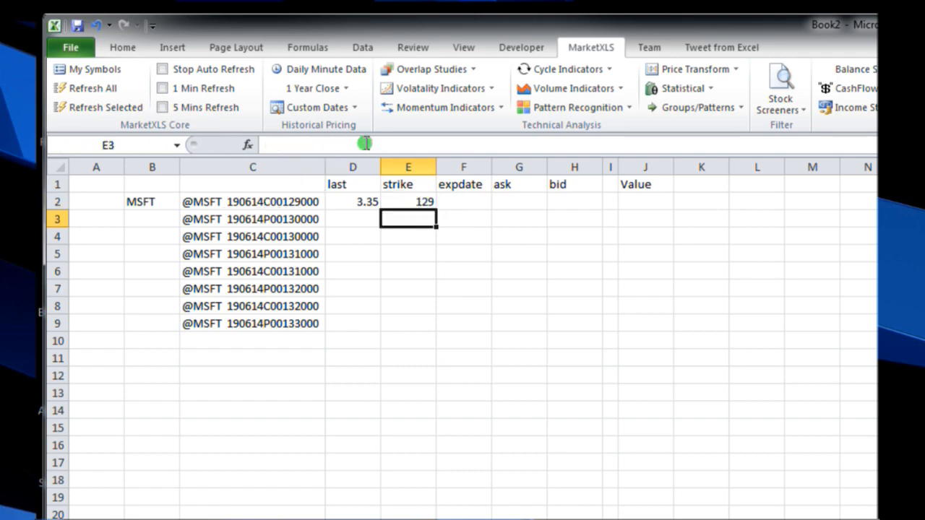
Step: Enter the formula =QM_ExpiryDate(C2) in cell F2 under the expdate header
click(462, 199)
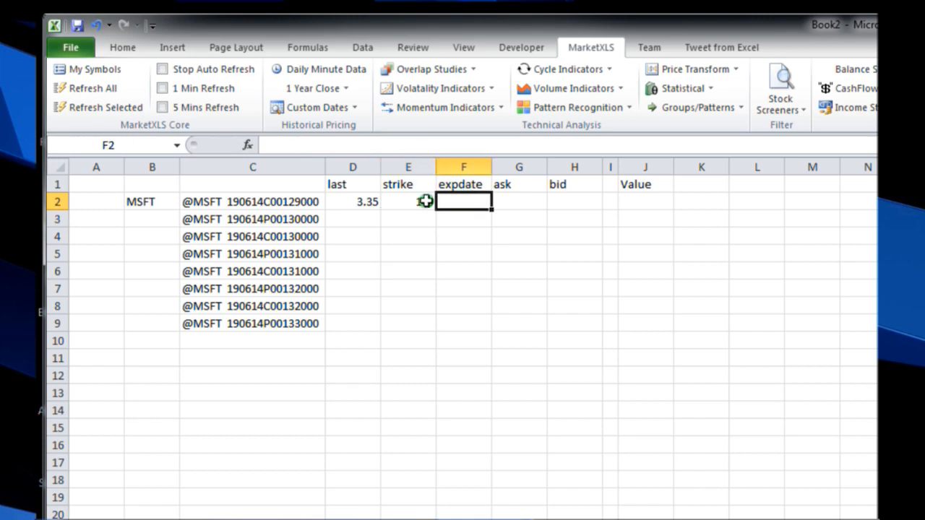
click(427, 142)
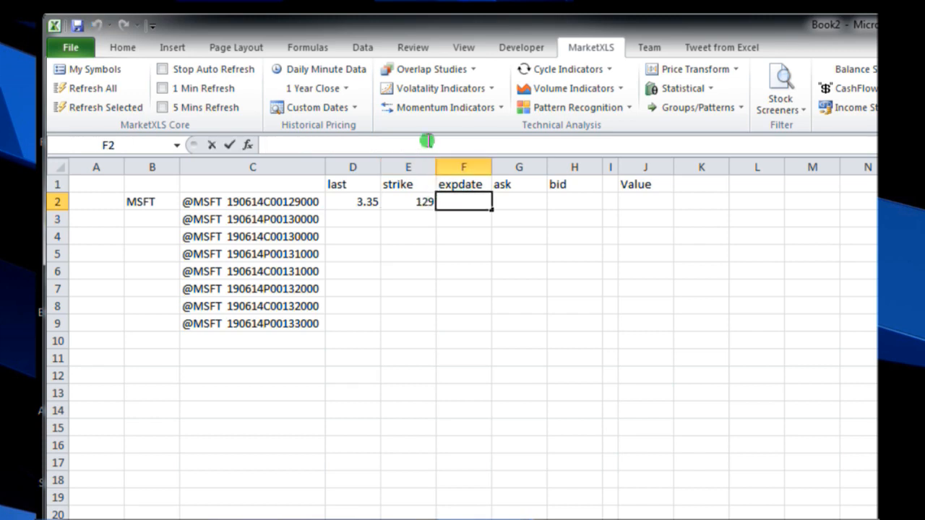
text(=)
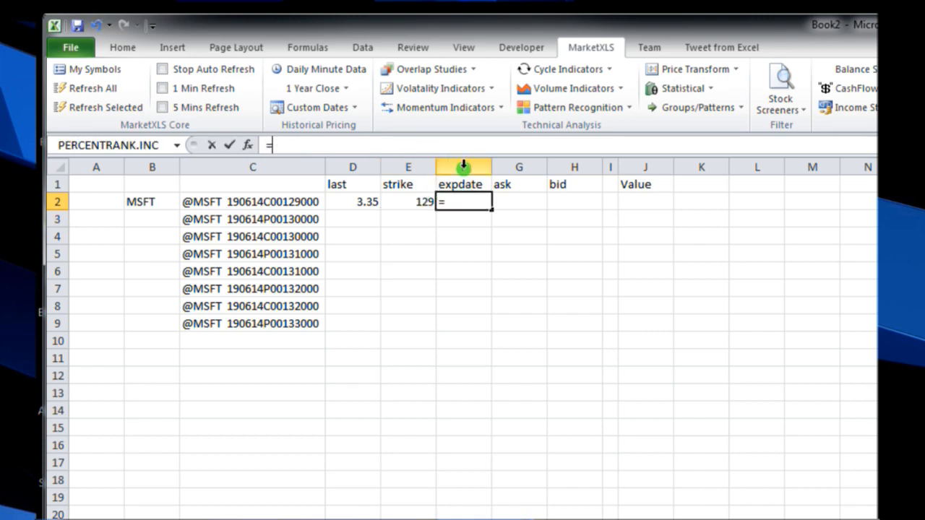
text(qm_)
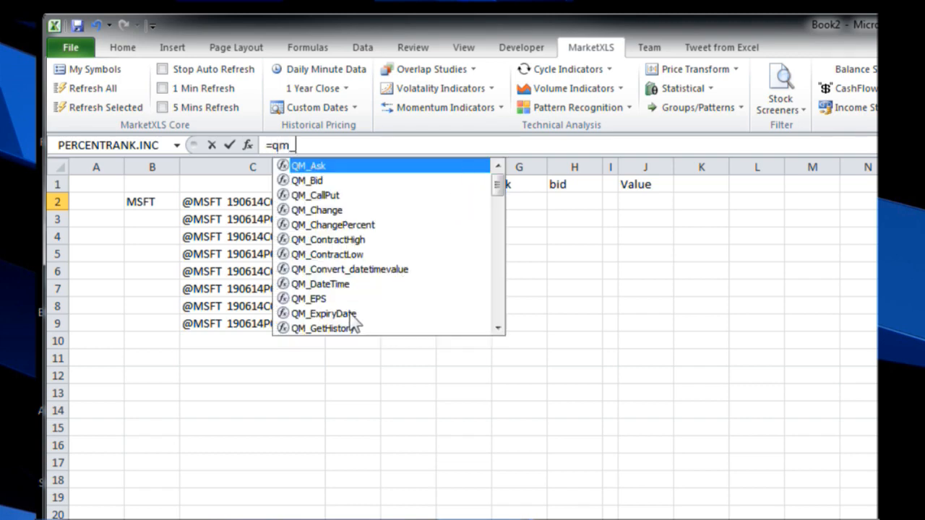
double_click(323, 314)
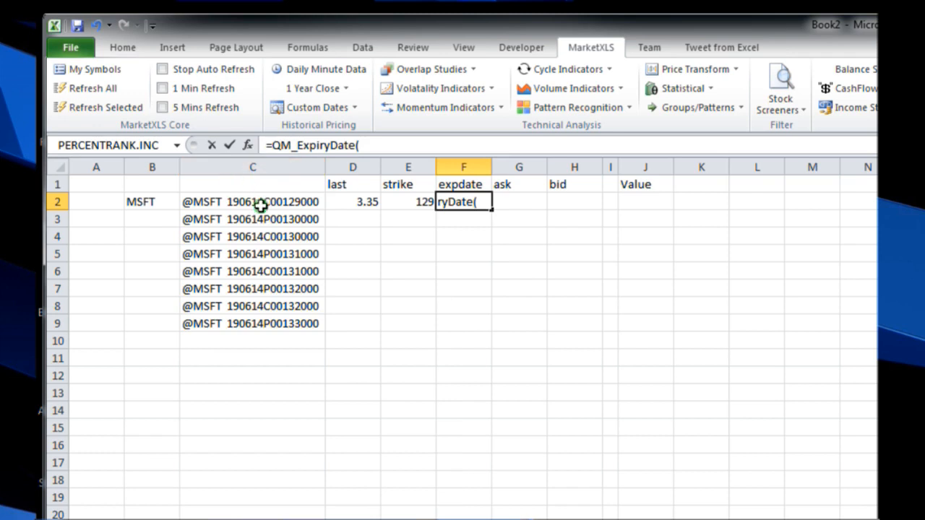
click(258, 202)
click(387, 145)
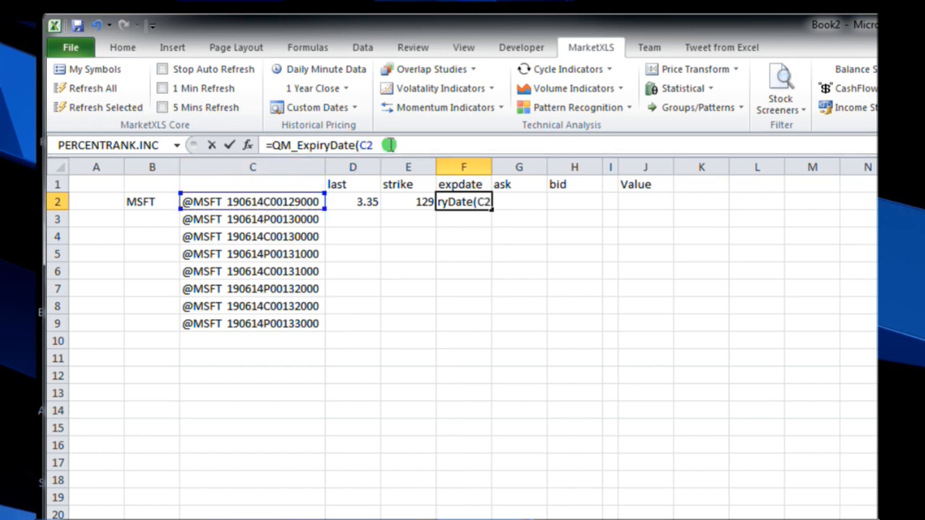
text())
key(Return)
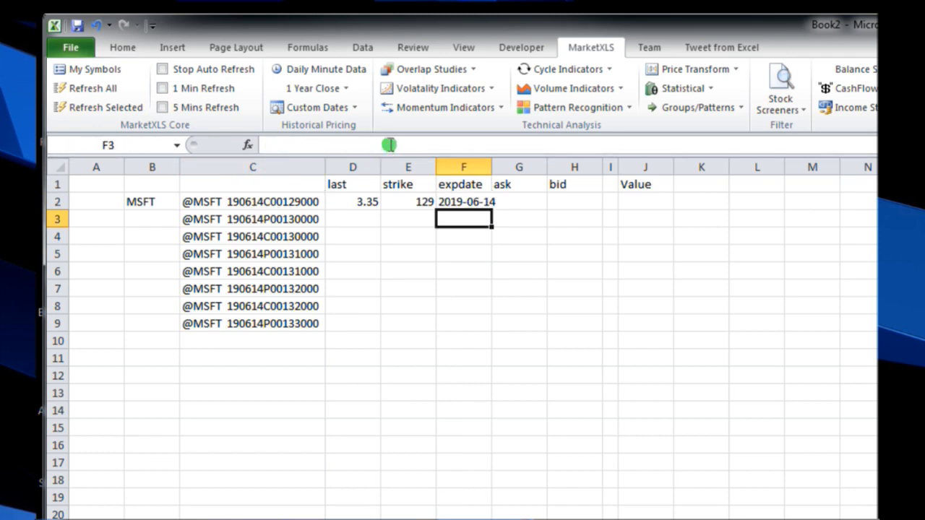
Step: Enter the formula =QM_Ask(C2) in cell G2 under the ask header
click(521, 195)
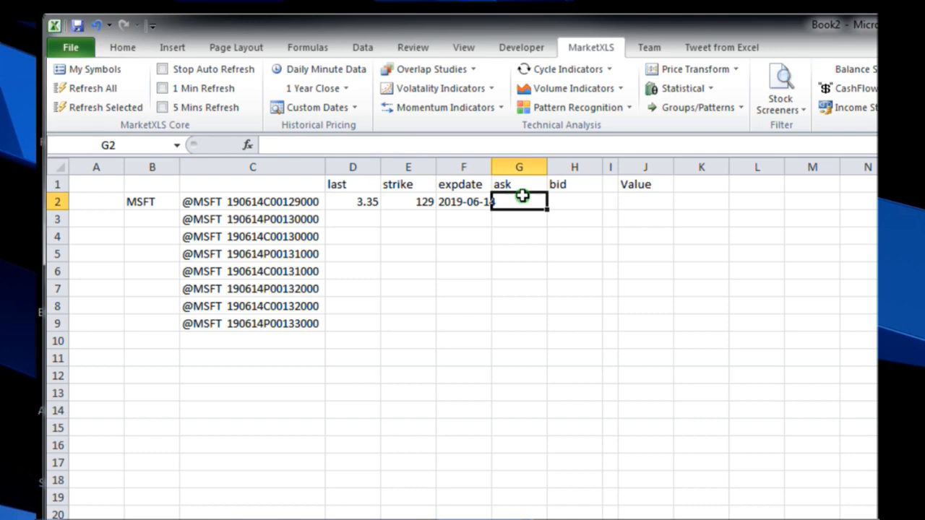
text(=qm_)
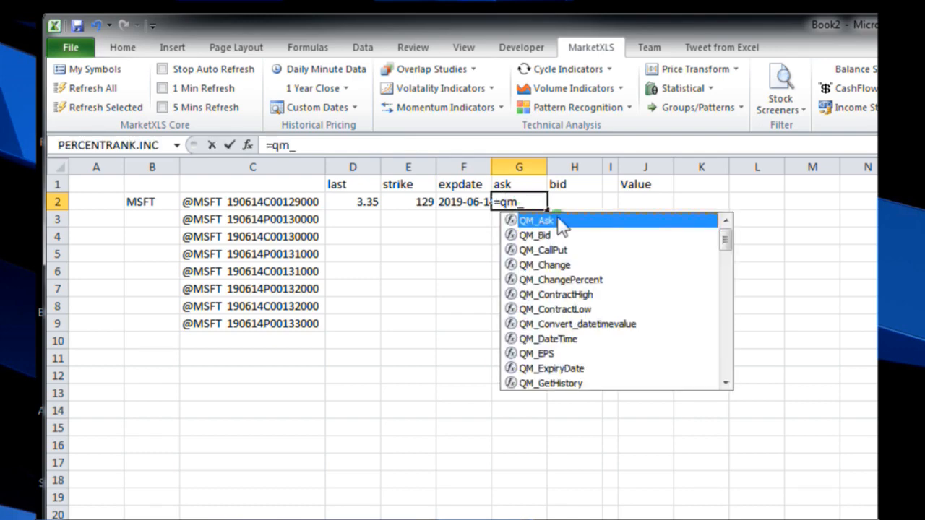
double_click(549, 220)
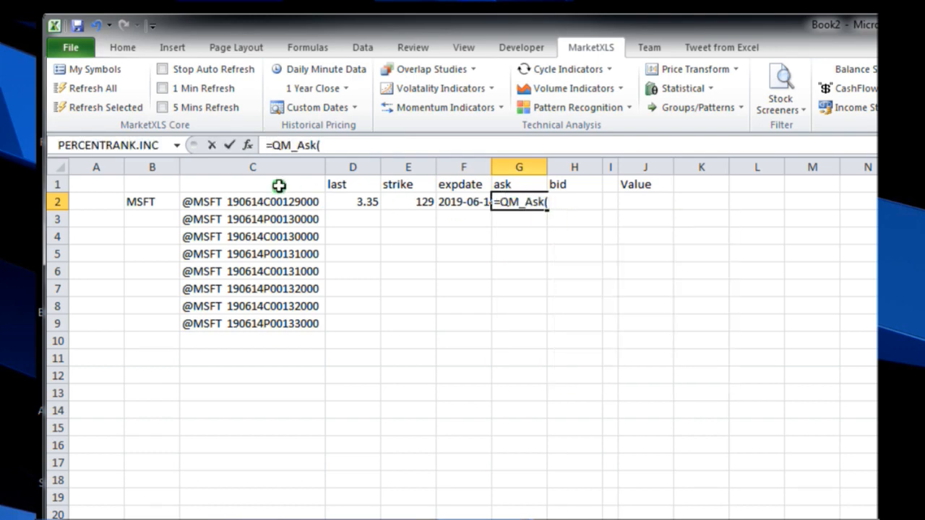
click(284, 201)
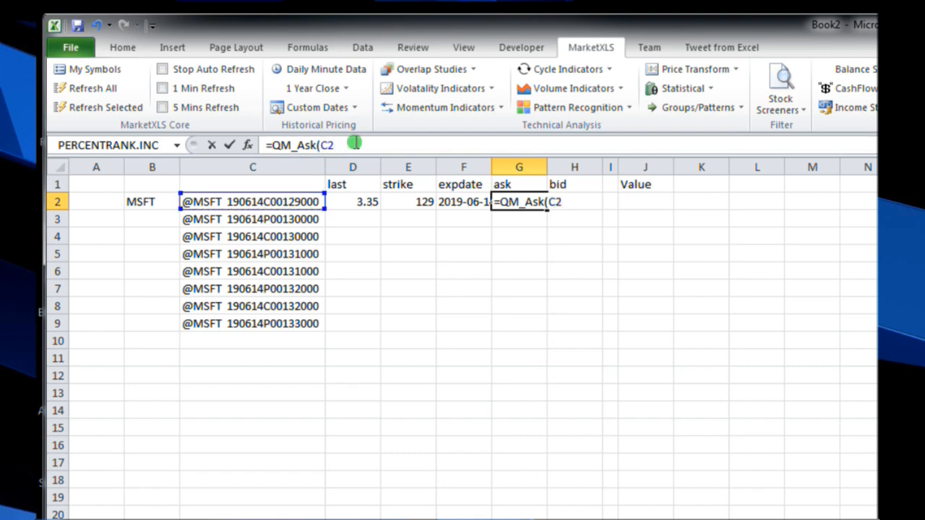
text())
key(Return)
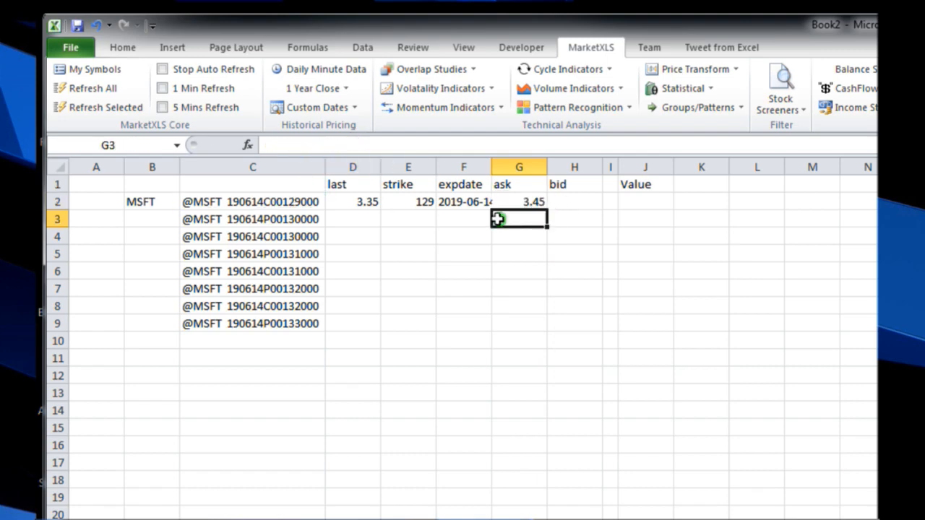
Step: Enter the formula =QM_Bid(C2) in cell H2 under the bid header
click(570, 200)
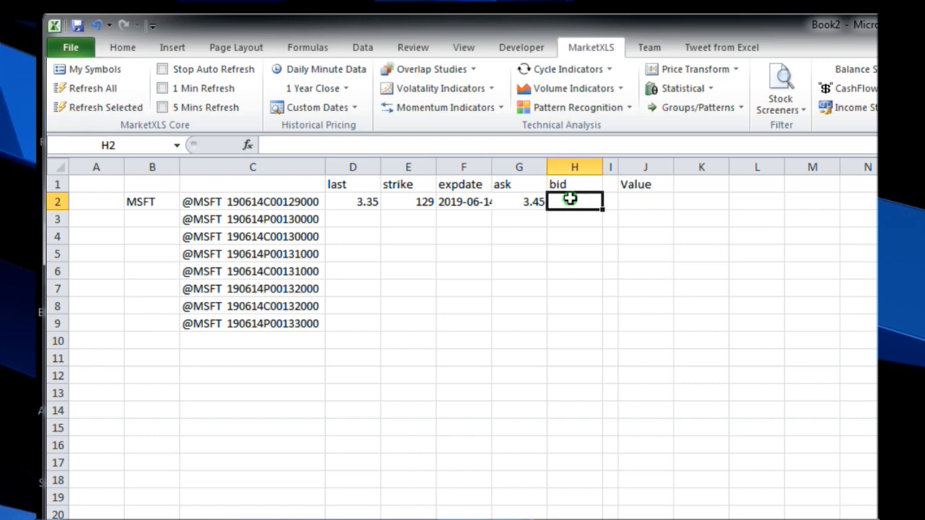
text(=qm)
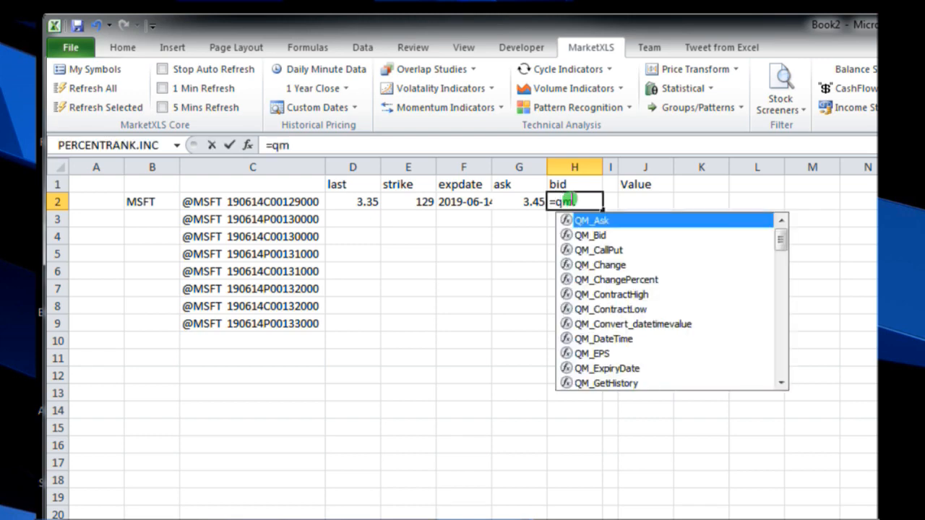
text(_bid)
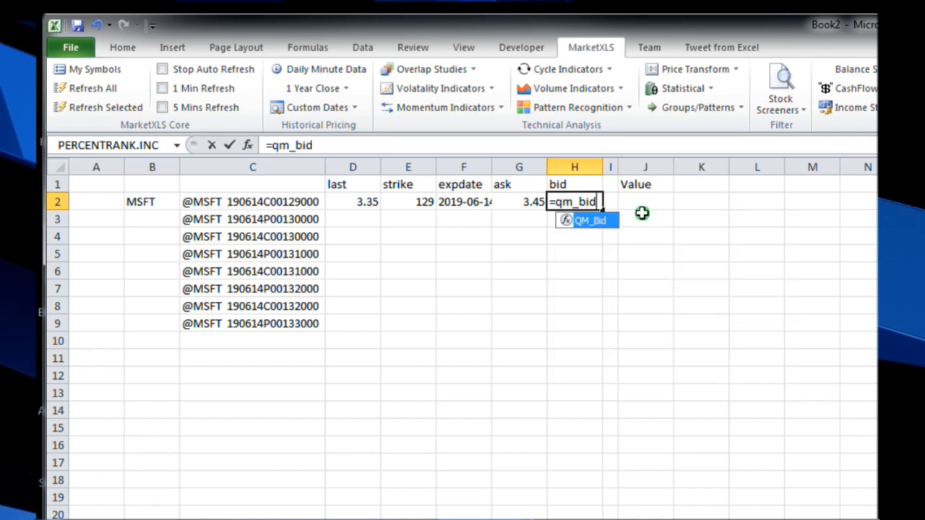
double_click(589, 220)
click(589, 220)
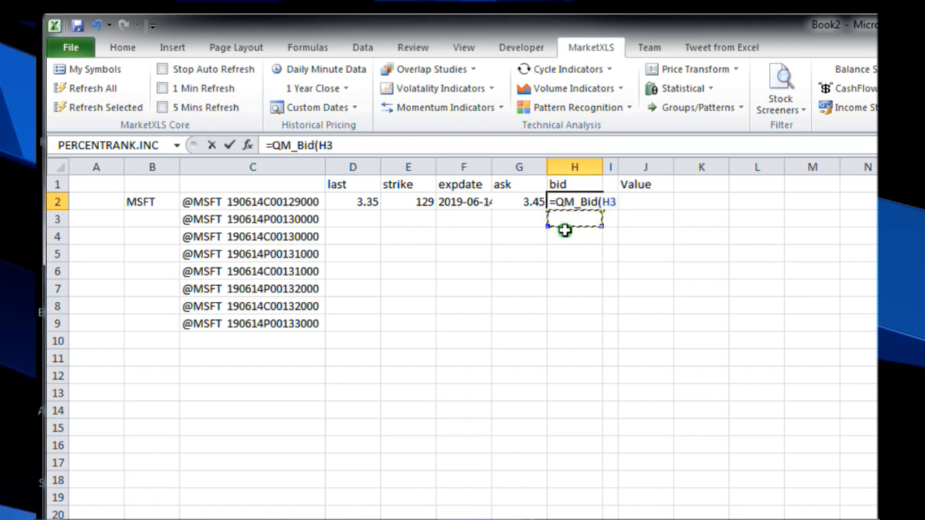
click(519, 225)
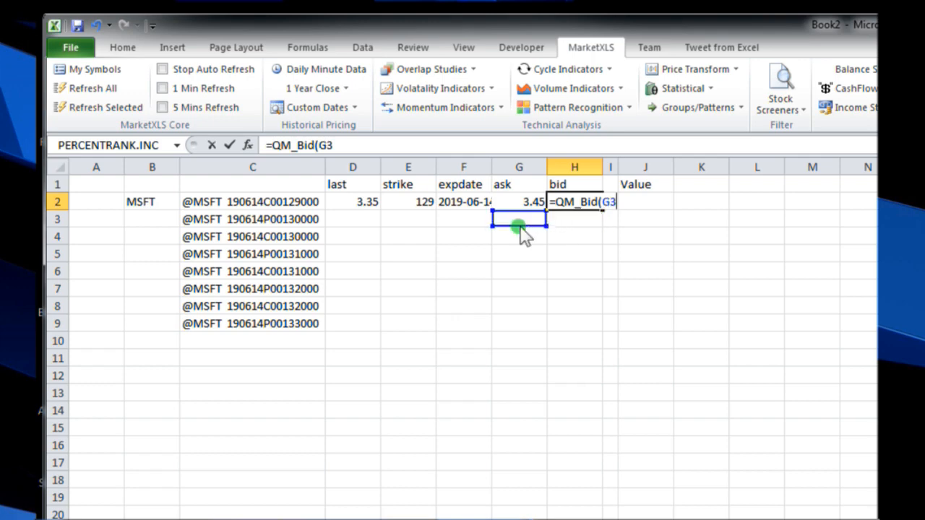
click(264, 204)
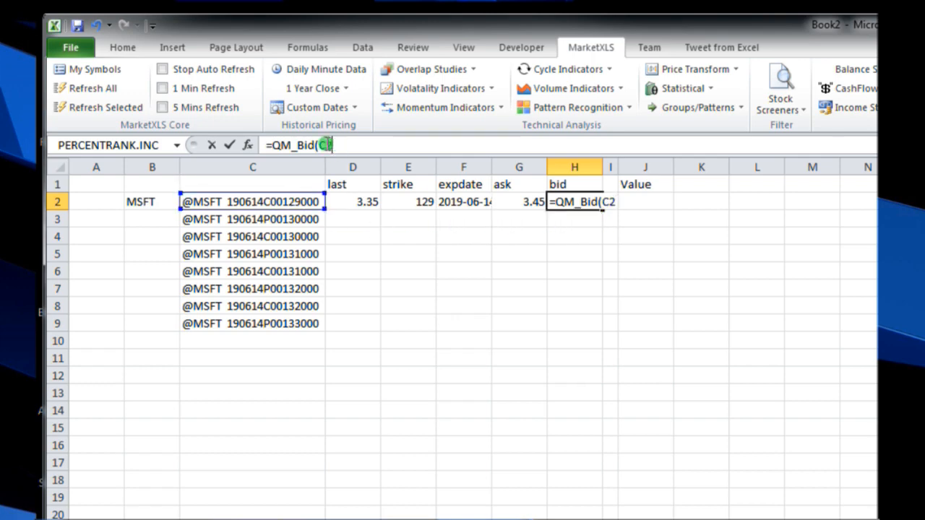
text())
key(Return)
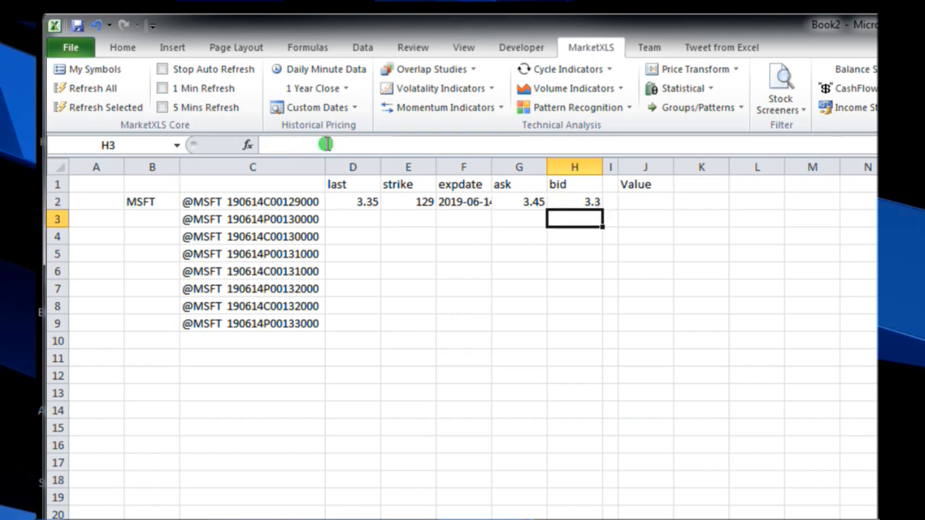
Step: Copy the formulas in D2:H2 and paste them into D3:H9 for the remaining option symbols
click(574, 202)
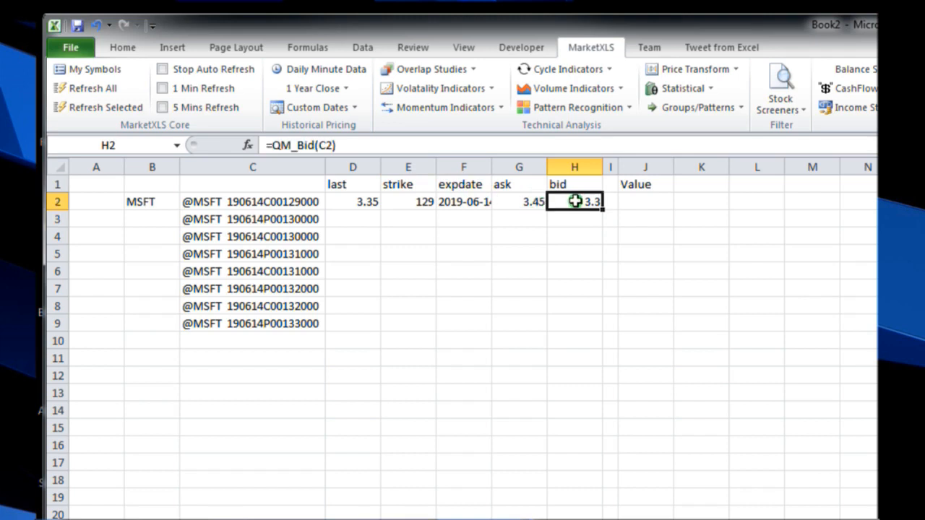
drag(377, 202, 564, 200)
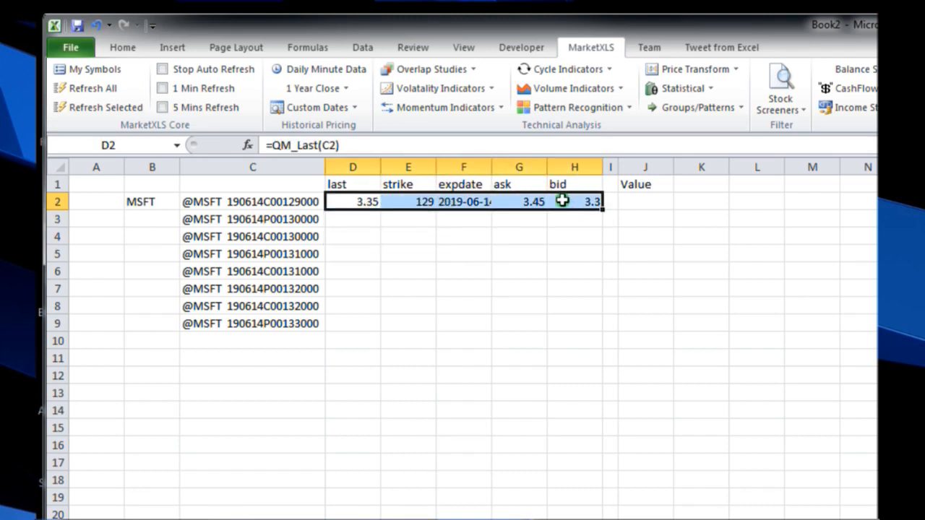
right_click(562, 201)
click(611, 229)
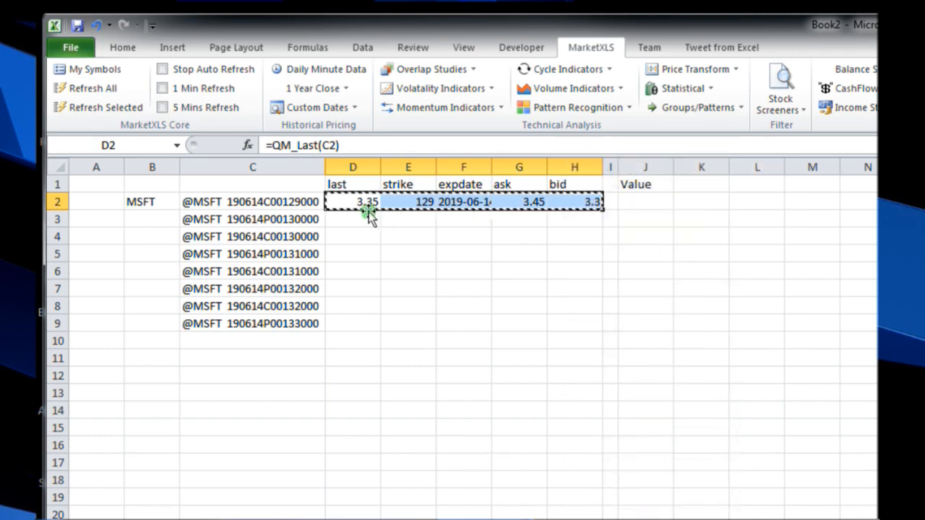
drag(361, 218, 555, 321)
right_click(516, 276)
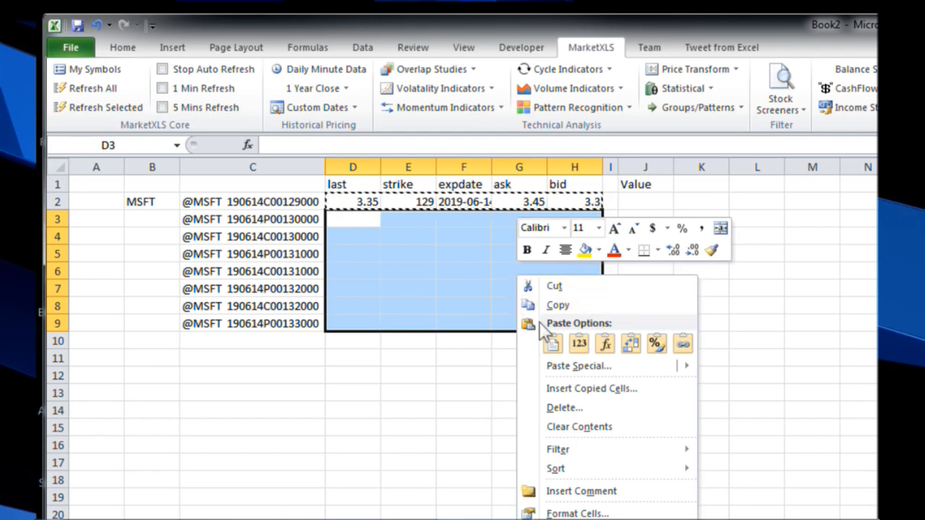
click(552, 340)
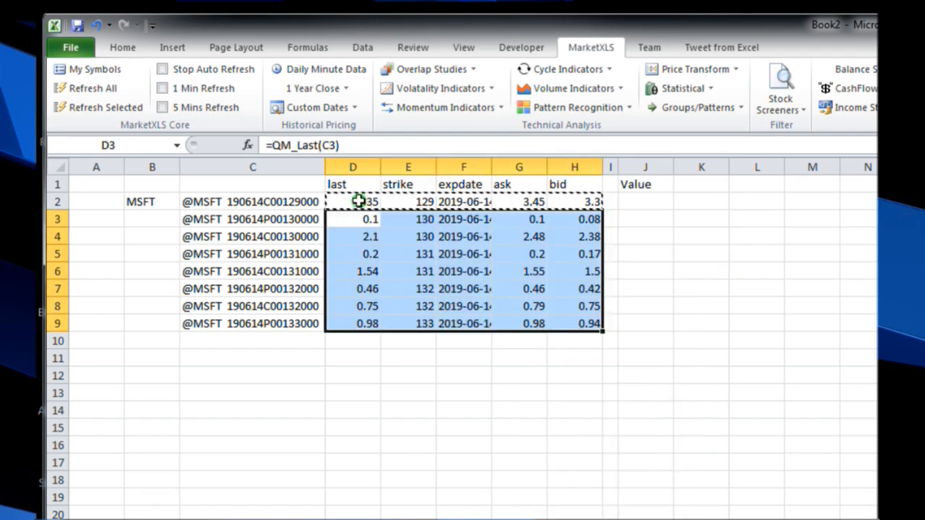
Step: Refresh the selected option data in D2:H9 and autofit the width of the expdate column
drag(358, 202, 582, 320)
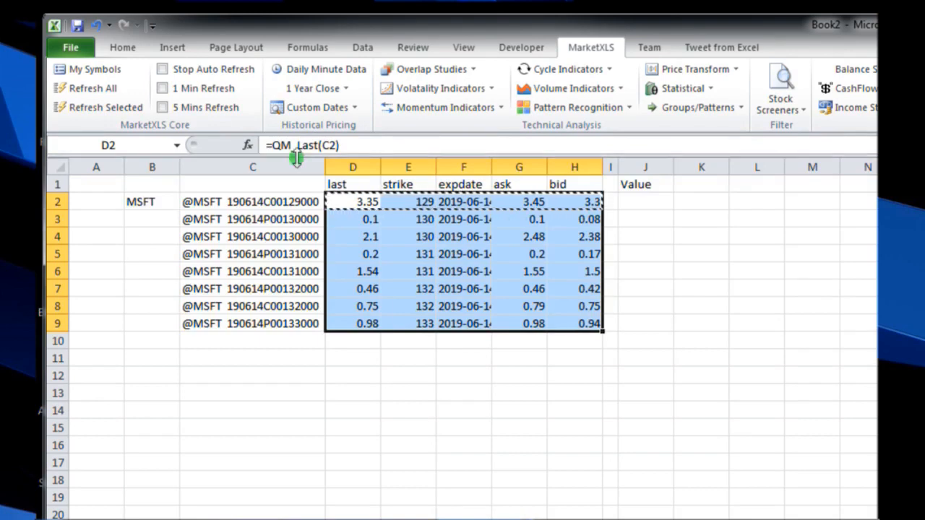
click(111, 109)
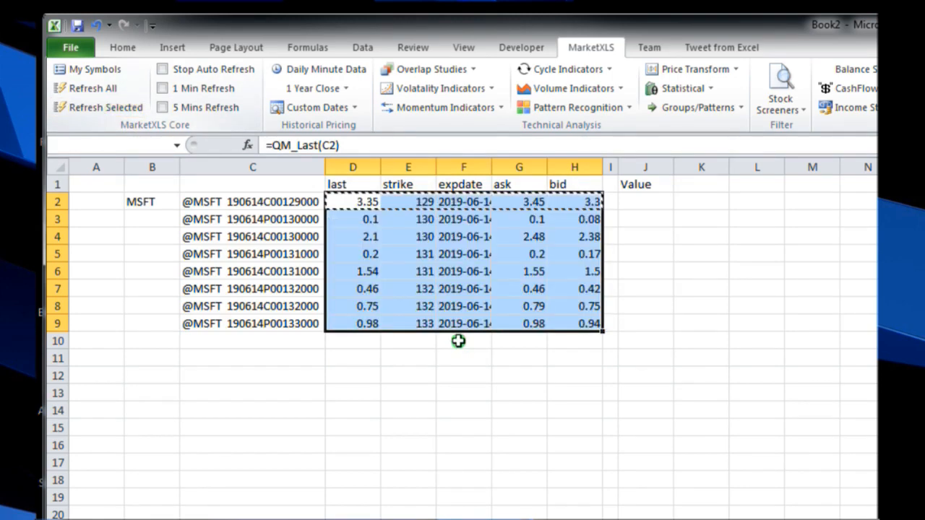
double_click(491, 167)
click(462, 464)
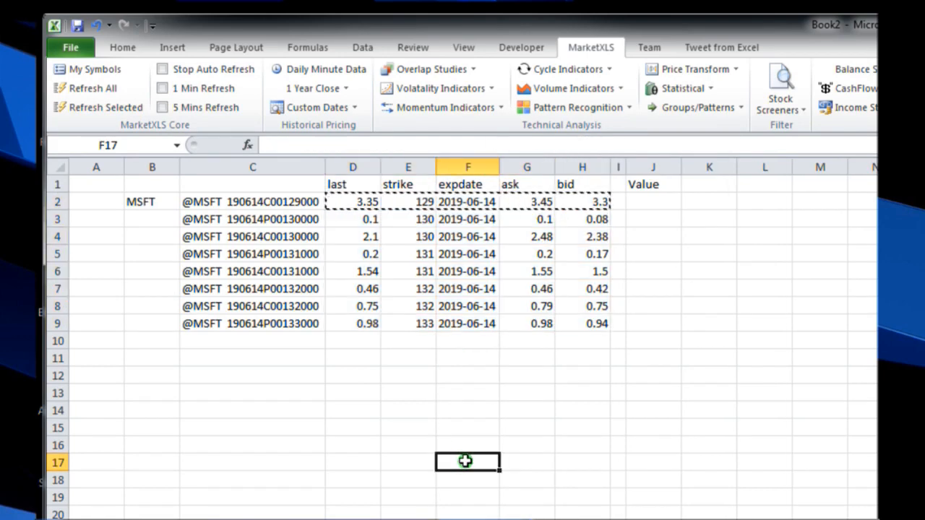
Step: Clear all the formulas from D2:H9, keeping the headers and option symbols
drag(360, 201, 592, 323)
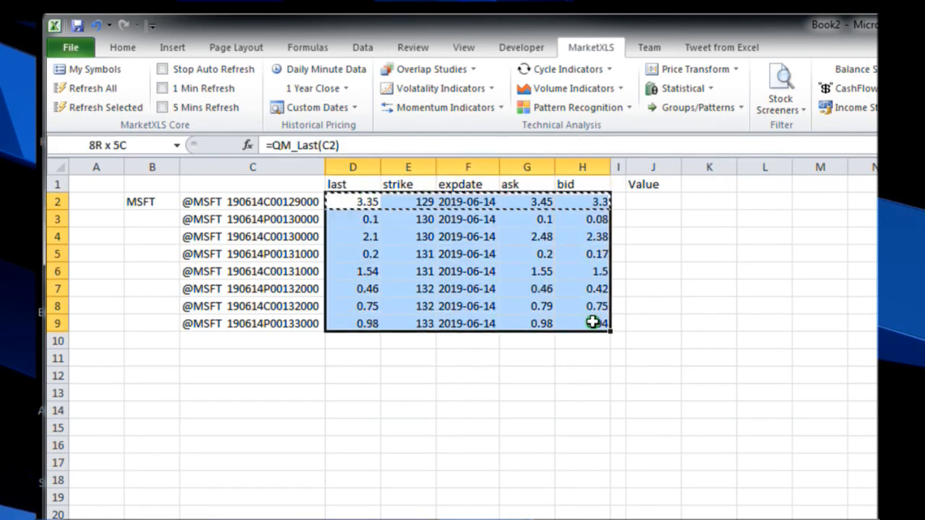
click(495, 394)
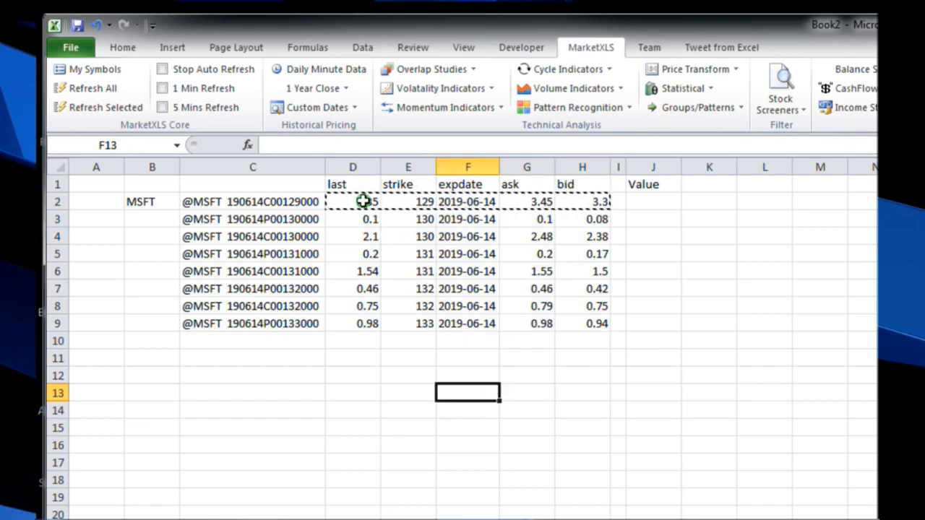
drag(363, 202, 578, 323)
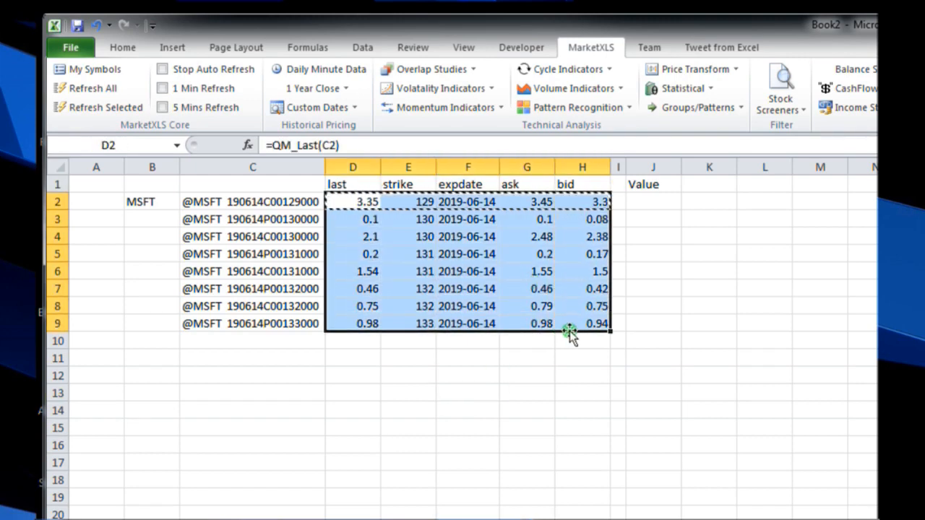
key(Delete)
click(354, 143)
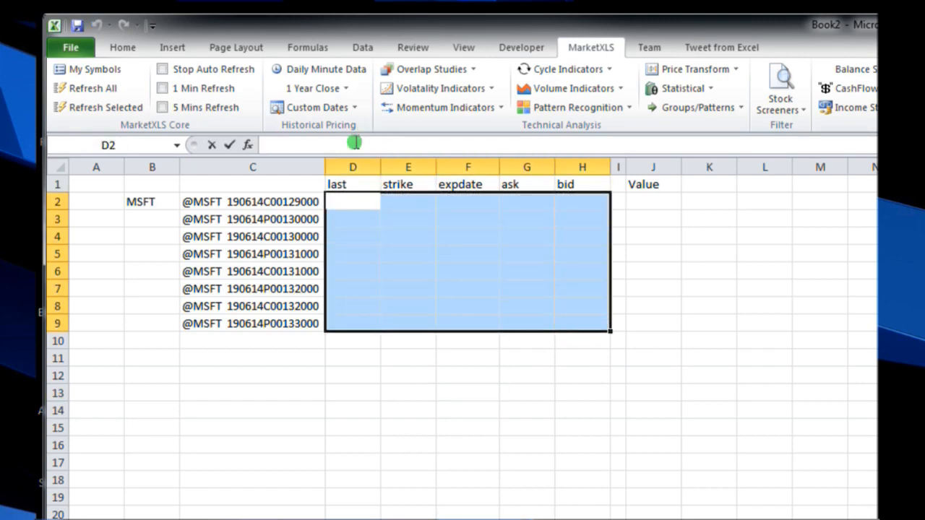
drag(492, 512, 496, 491)
Step: Insert the QM_Value function from the QuoteMedia - Refresh on Demand category into cell D2
click(368, 206)
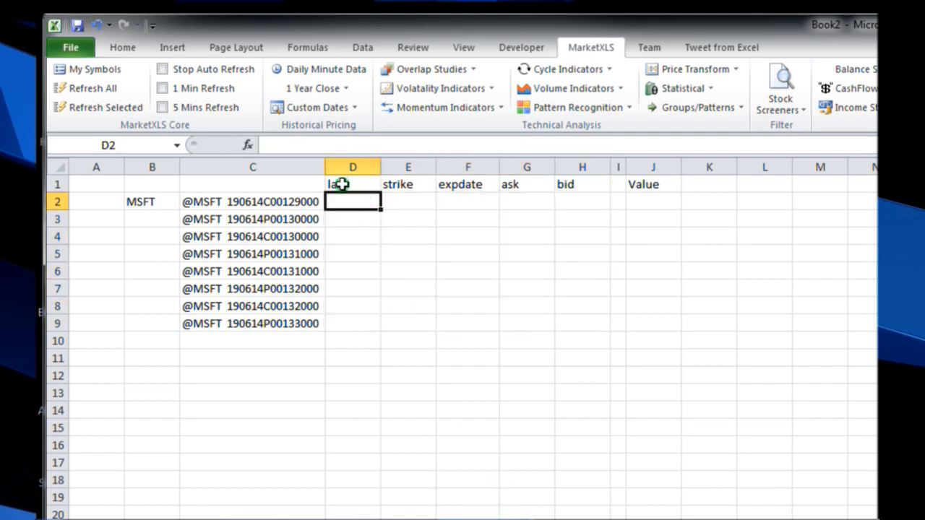
click(249, 144)
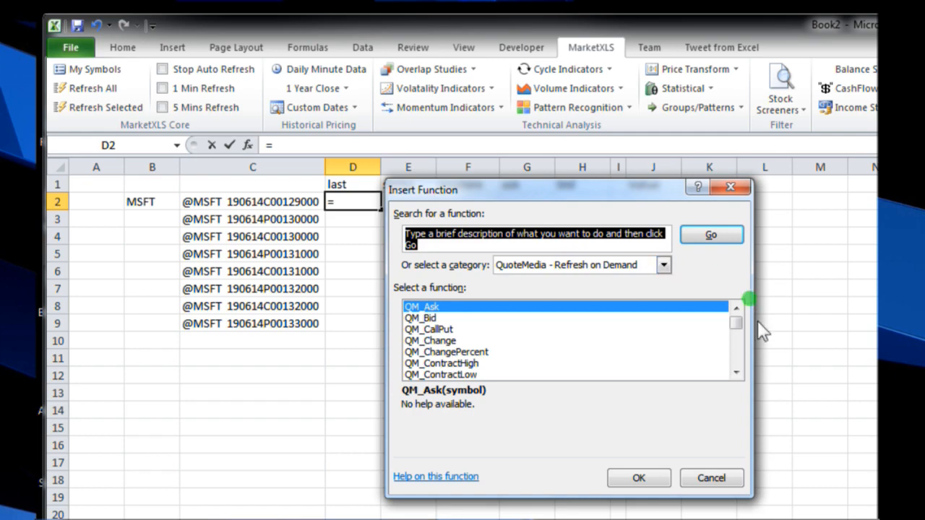
drag(737, 318, 437, 365)
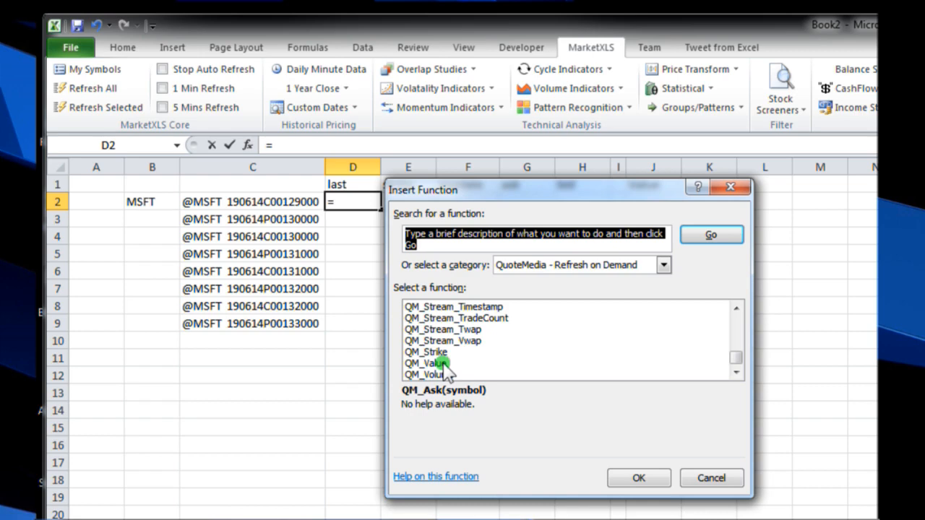
click(444, 366)
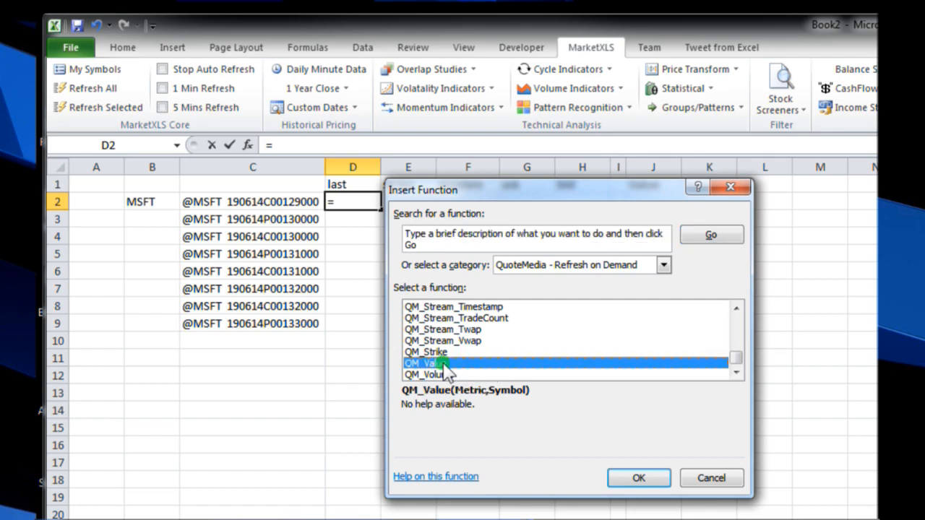
double_click(444, 366)
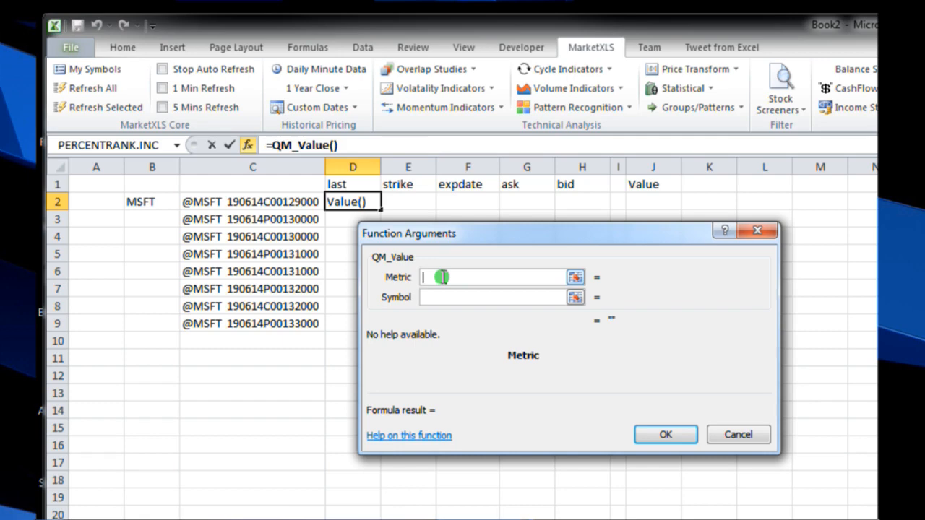
Step: Complete the D2 function with metric "contractvolume" and symbol C2, giving =QM_Value("contractvolume",C2)
text(cont)
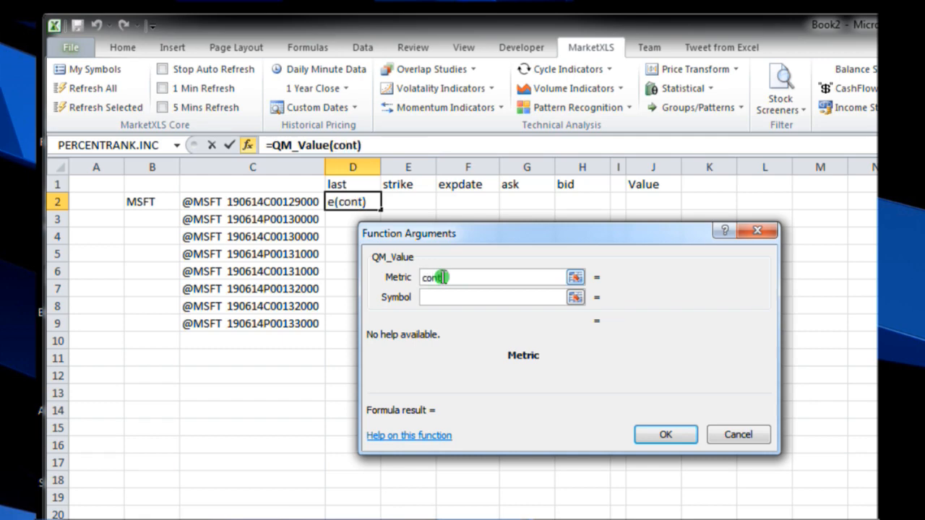
text(ractvo)
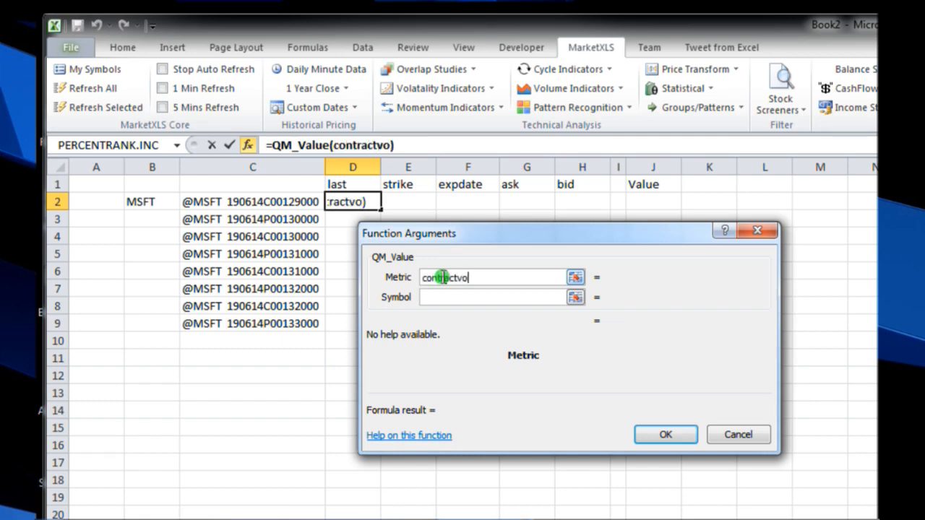
text(lume)
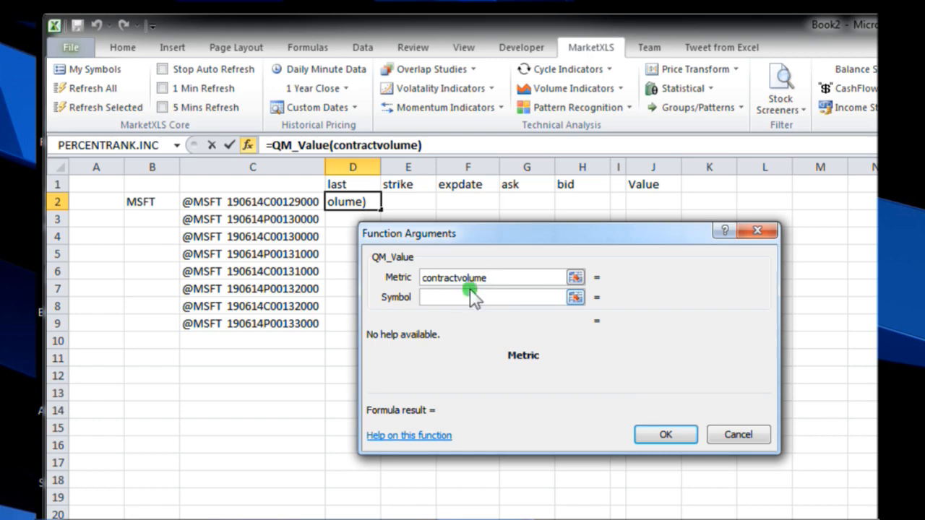
click(470, 291)
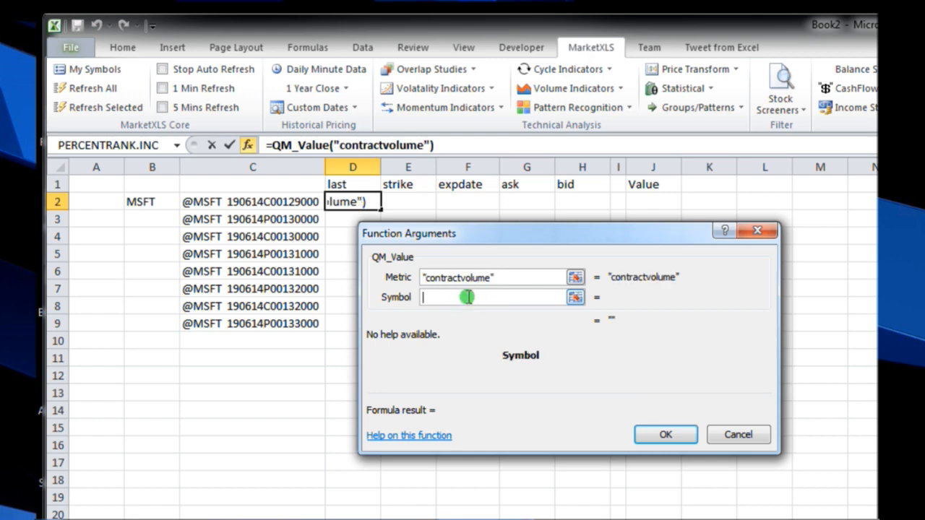
click(280, 204)
click(666, 434)
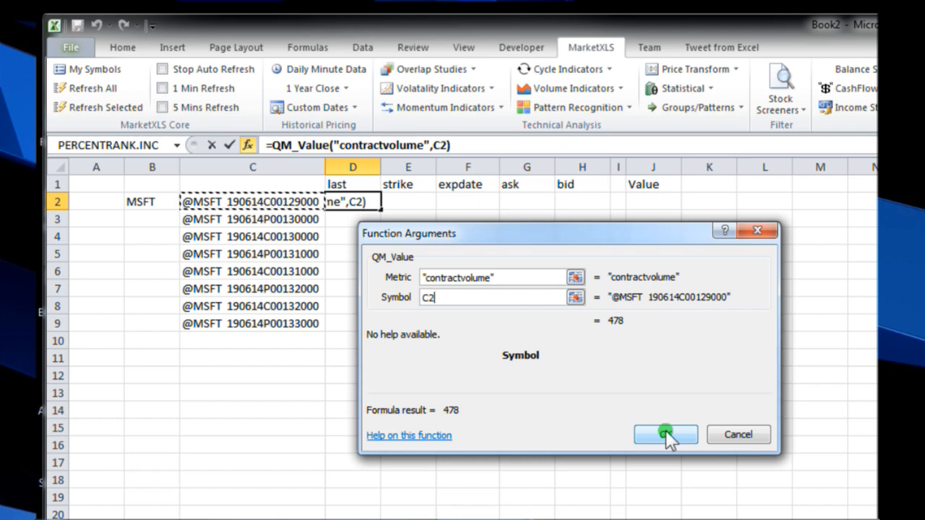
click(665, 435)
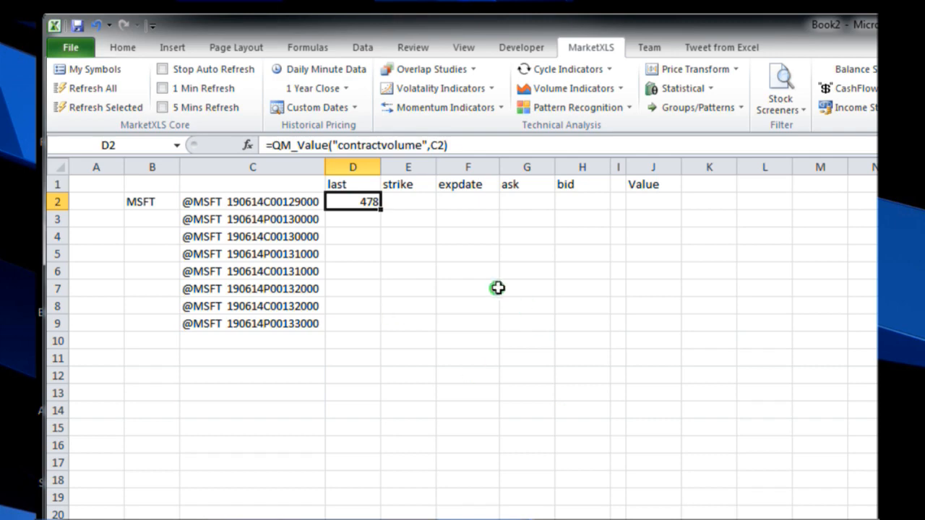
Step: Change the header in cell D1 to vol
click(357, 183)
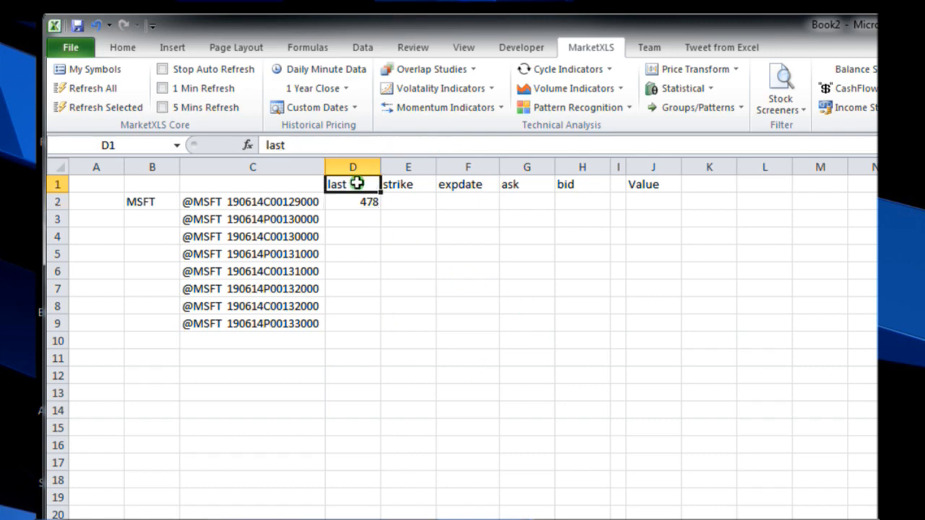
text(vol)
click(368, 202)
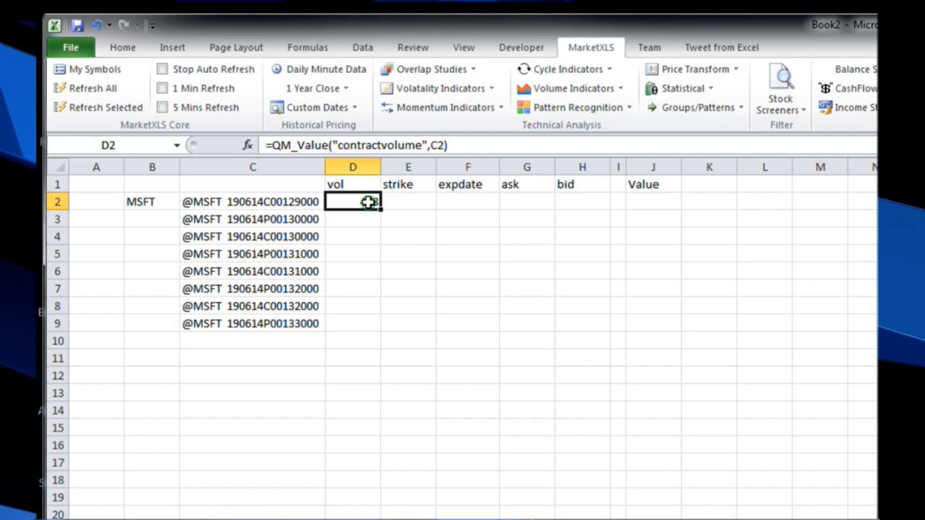
Step: Copy the formula in D2 and paste it into D3:D9 for the remaining option symbols
right_click(369, 202)
click(383, 232)
click(353, 212)
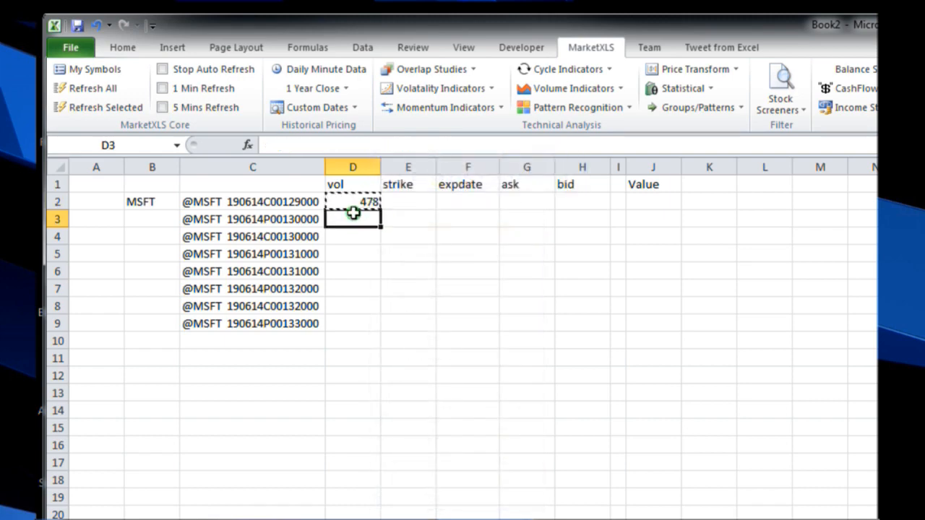
drag(353, 213, 357, 318)
right_click(358, 313)
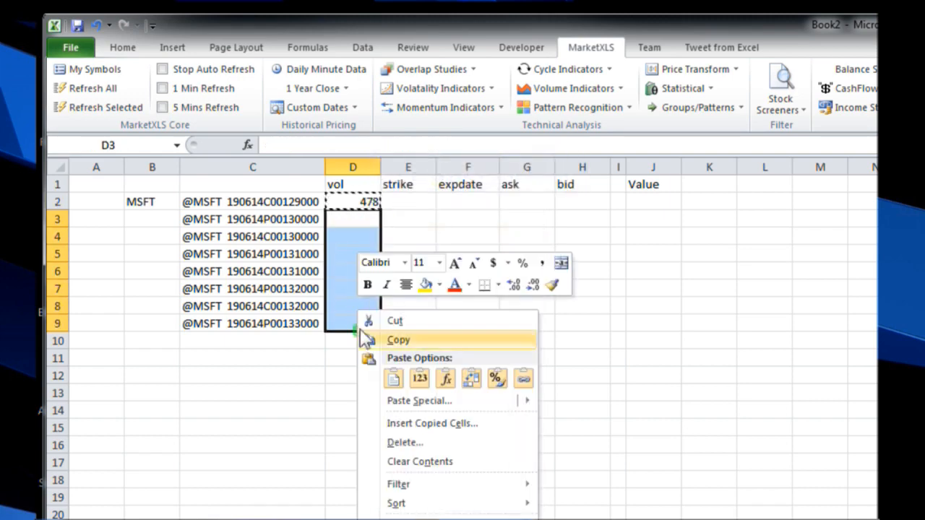
click(405, 373)
Step: Refresh the selected contract volume data in D2:D9, and clear the formulas from that range
drag(343, 203, 347, 323)
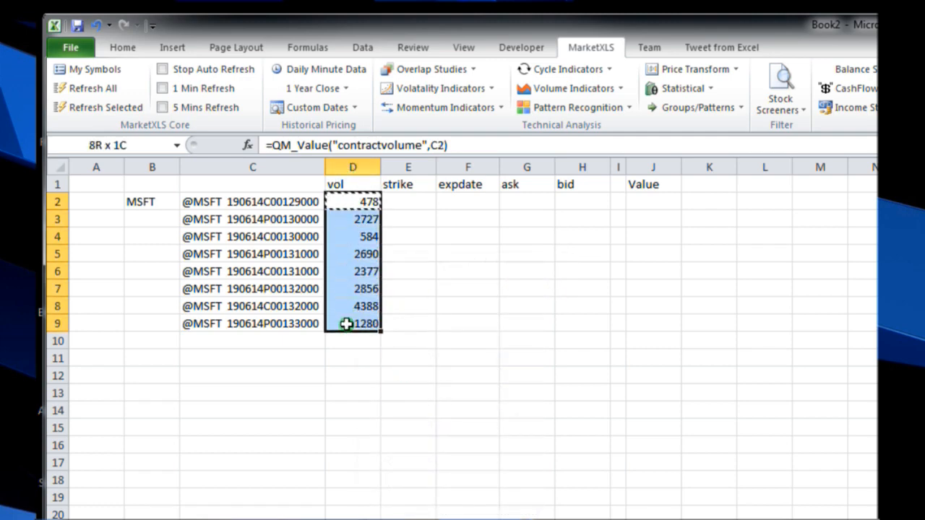
click(86, 107)
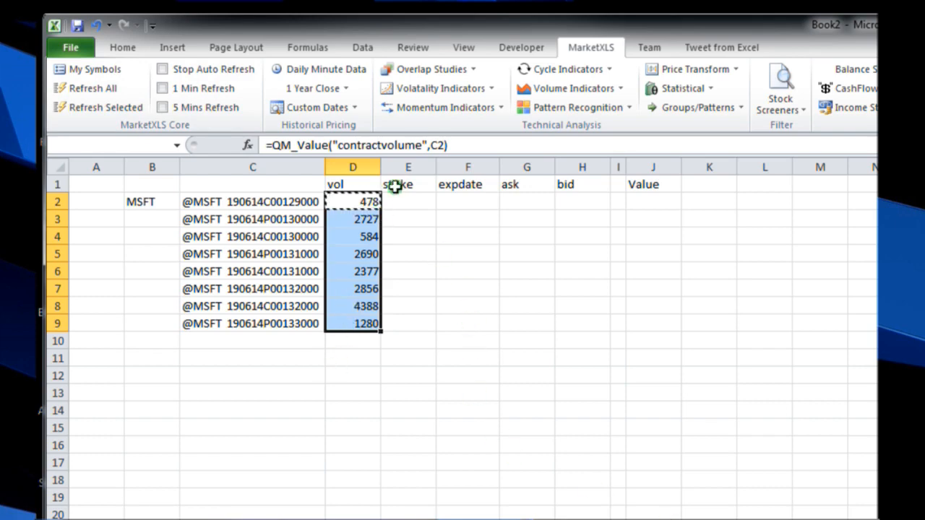
drag(363, 200, 353, 318)
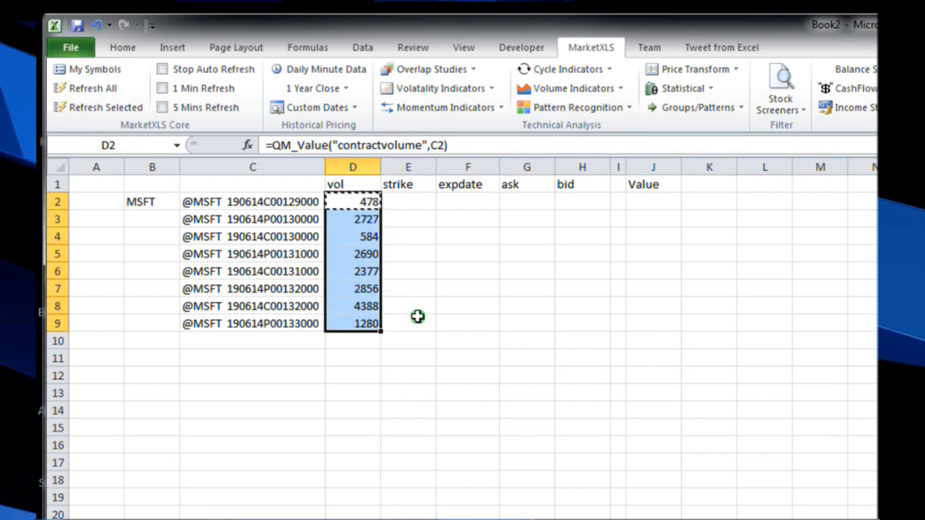
key(Delete)
click(642, 184)
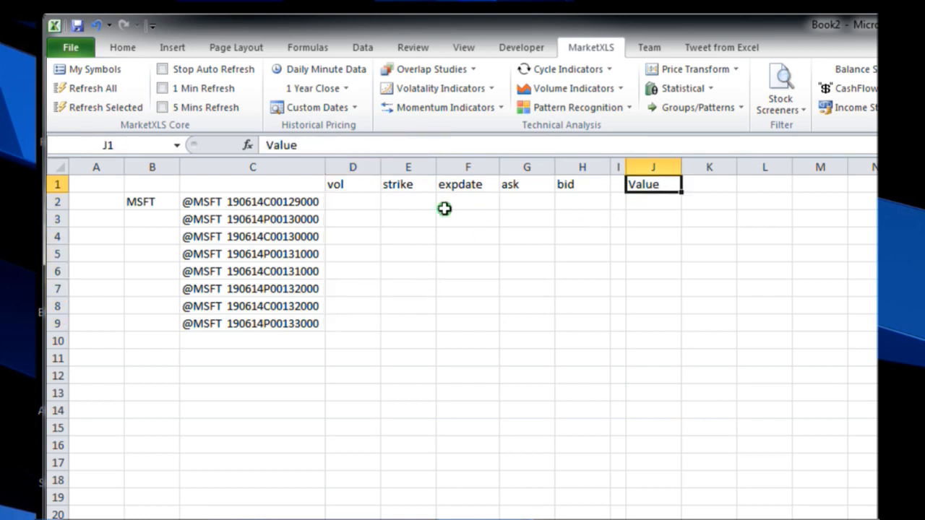
Step: Change the strike header in cell E1 to last
click(409, 200)
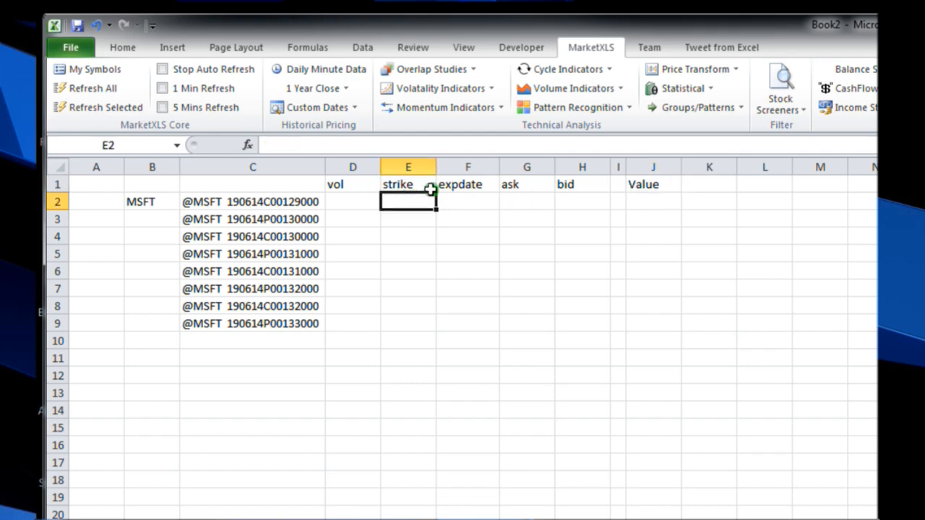
click(396, 185)
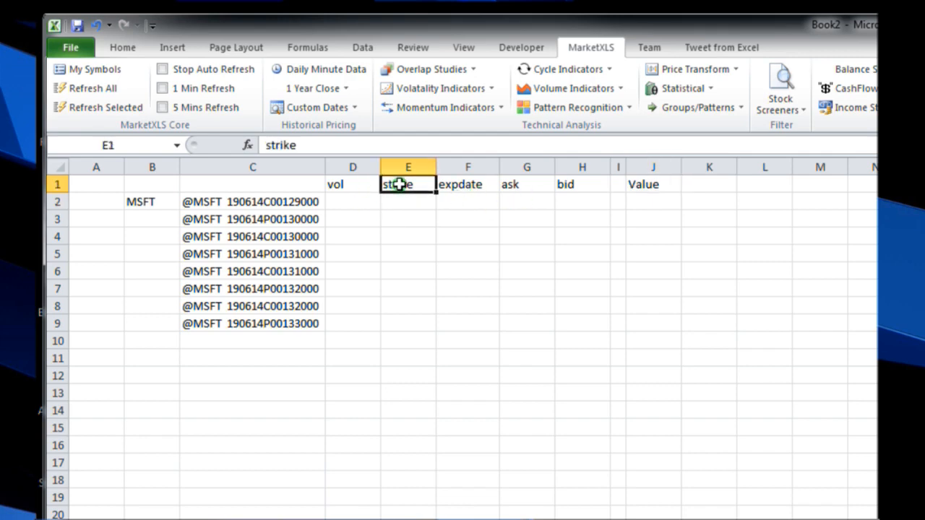
text(last)
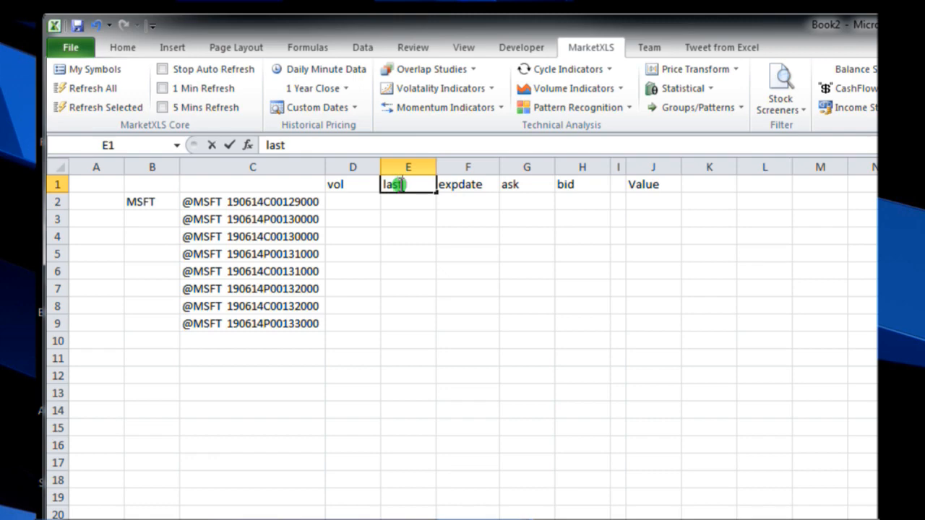
Step: Enter the formula =QM_Value("last",C2) in cell E2 for the first option symbol
click(408, 200)
text(=qm)
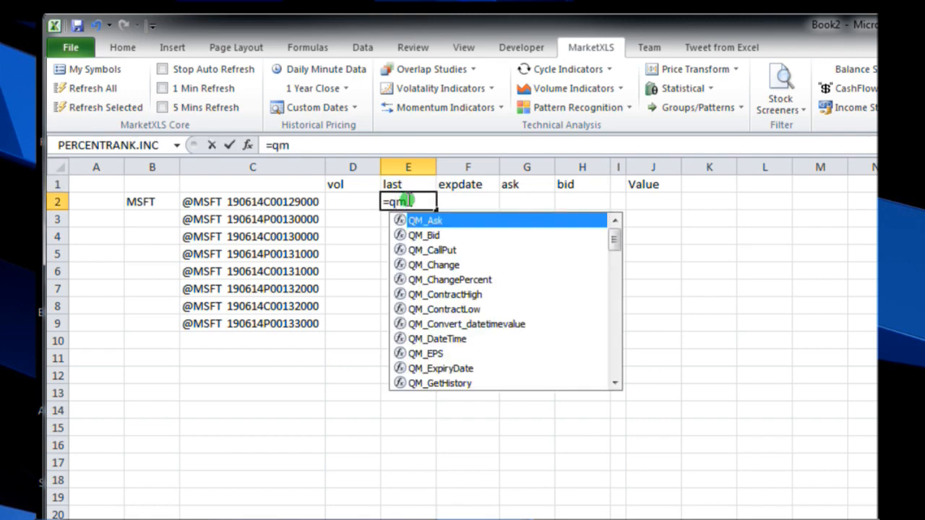
text(_v)
double_click(442, 221)
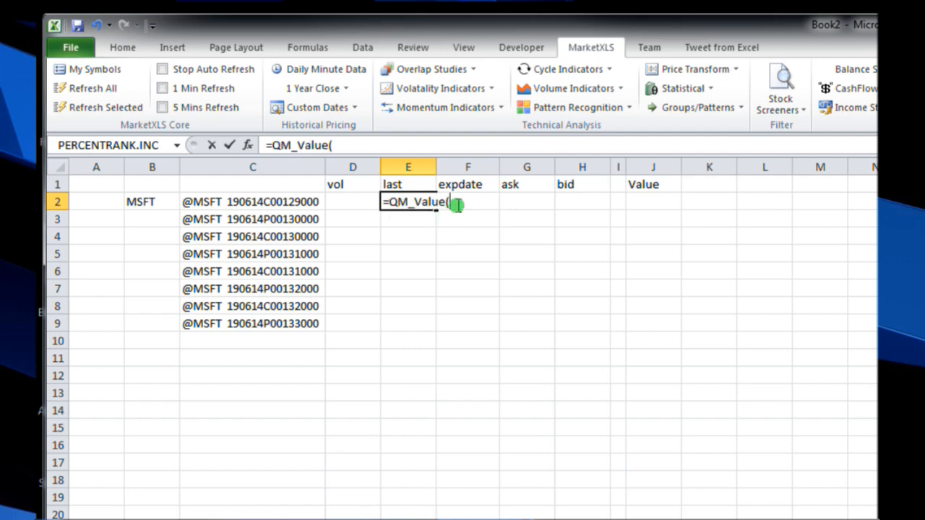
text("last",)
click(293, 201)
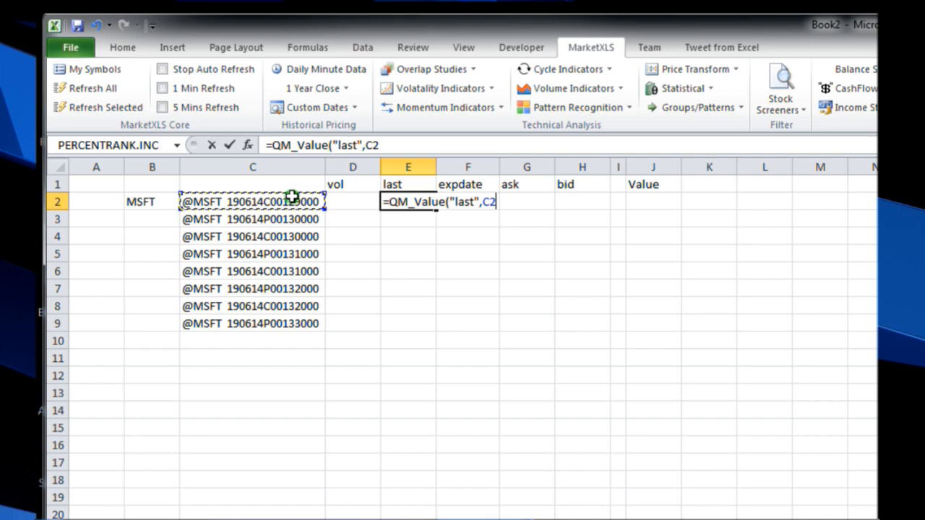
click(393, 142)
text())
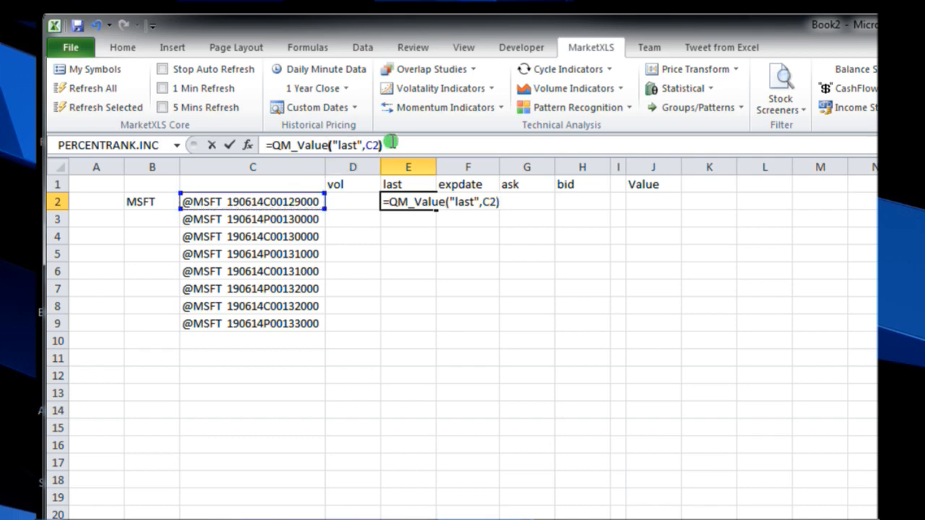
key(Return)
Step: Replace the formula in E2 with the dedicated last-price function, =QM_Last(C2)
click(423, 201)
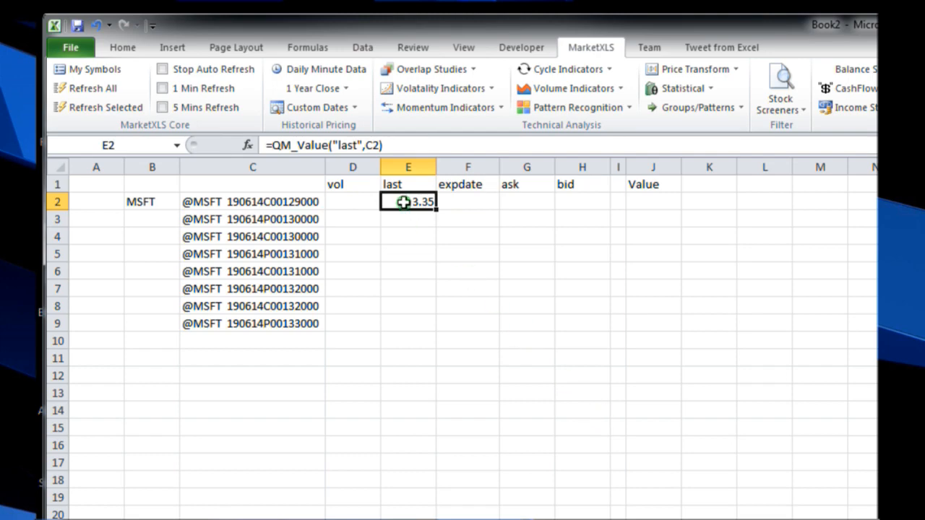
key(Delete)
text(=)
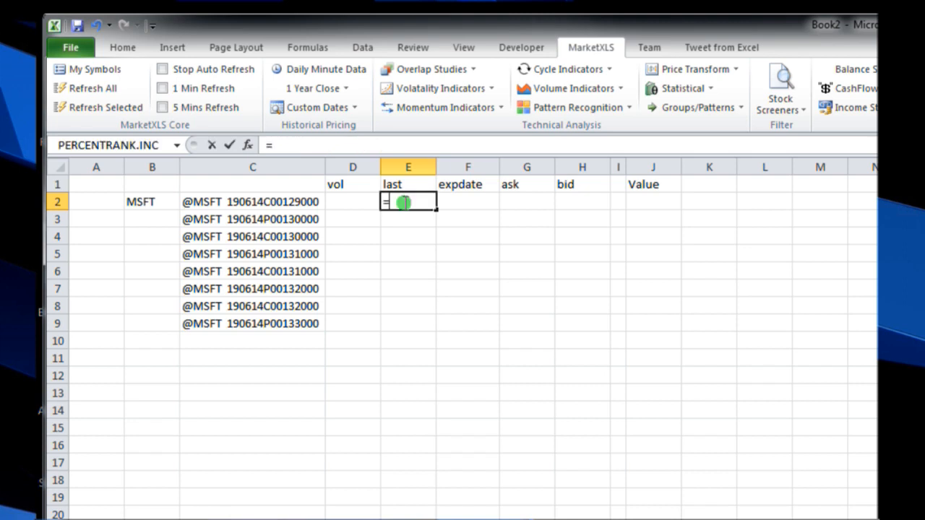
text(qm_)
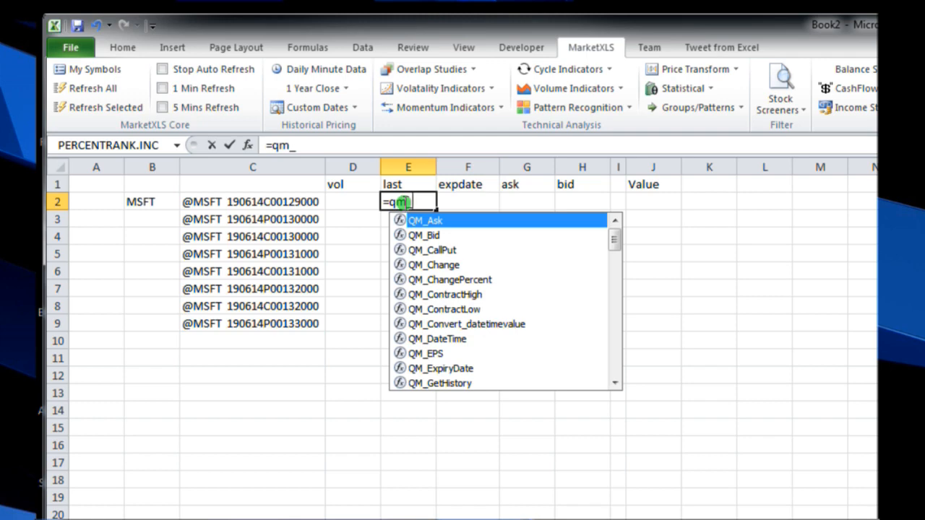
text(l)
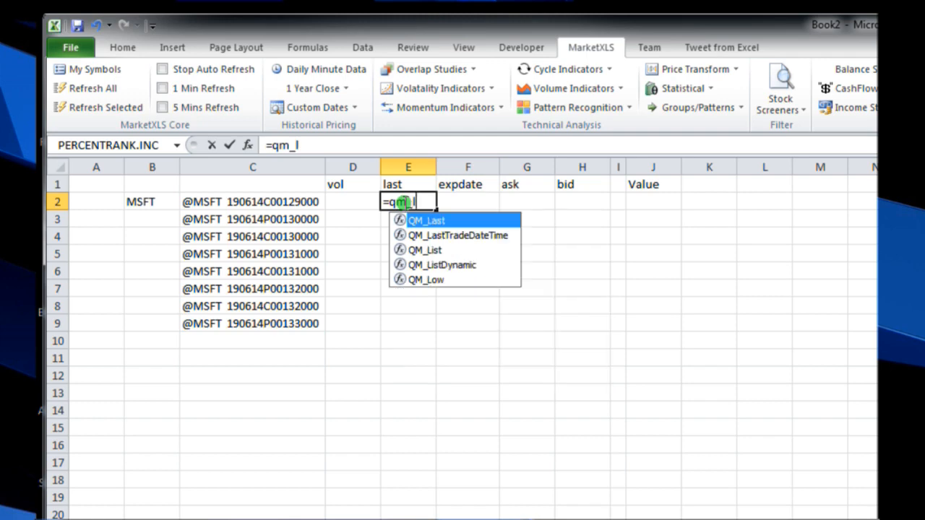
double_click(447, 222)
click(258, 203)
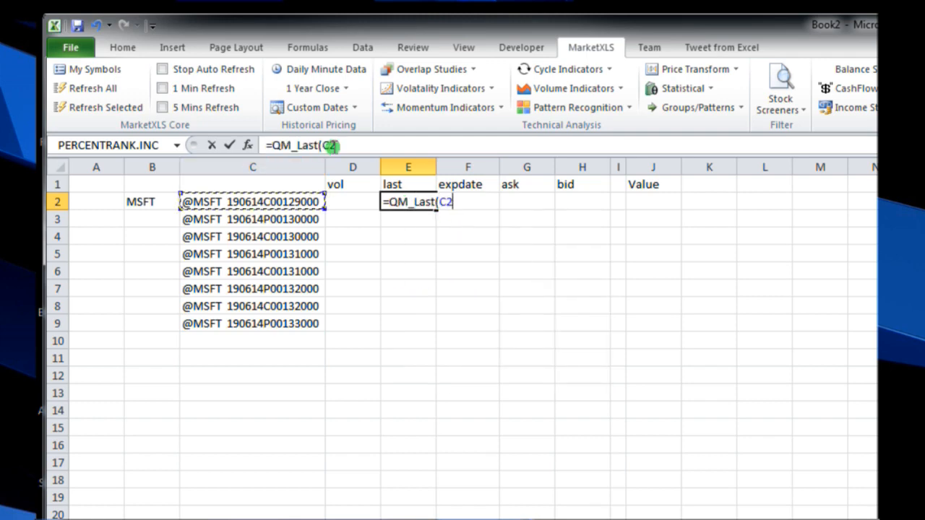
text())
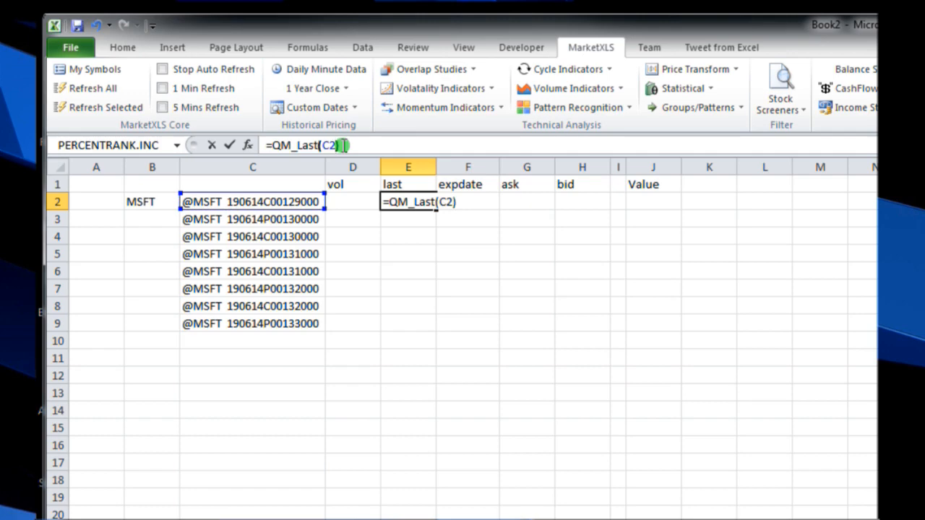
key(Return)
Step: Clear the option symbols and all formulas from C2:J9, keeping the headers and the MSFT ticker
click(478, 276)
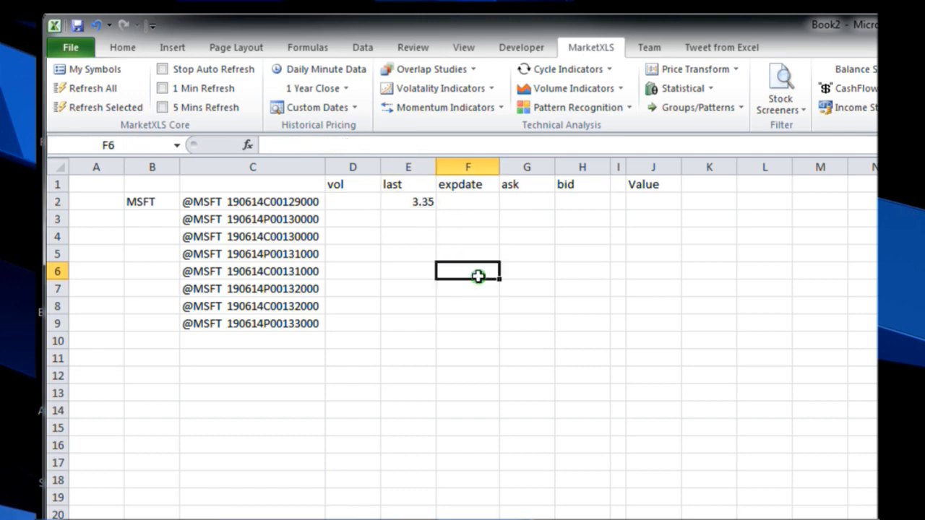
drag(252, 201, 631, 314)
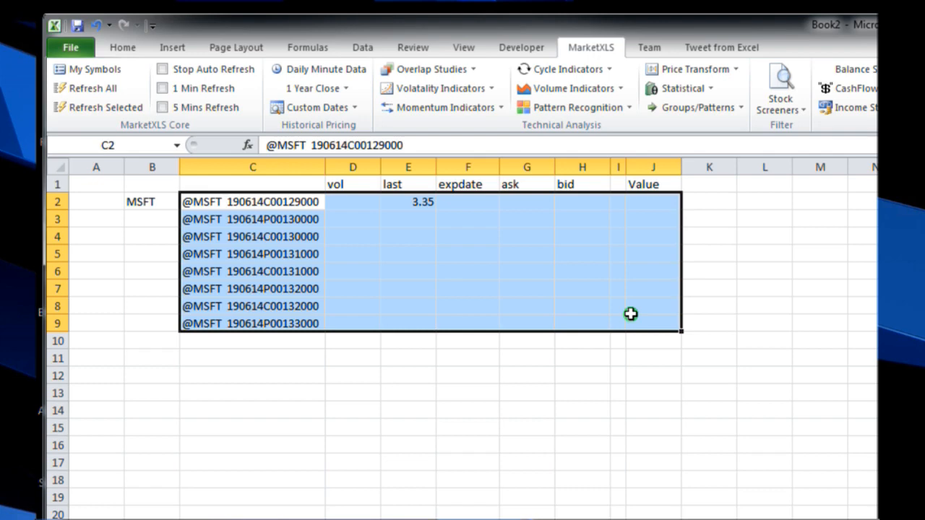
key(Delete)
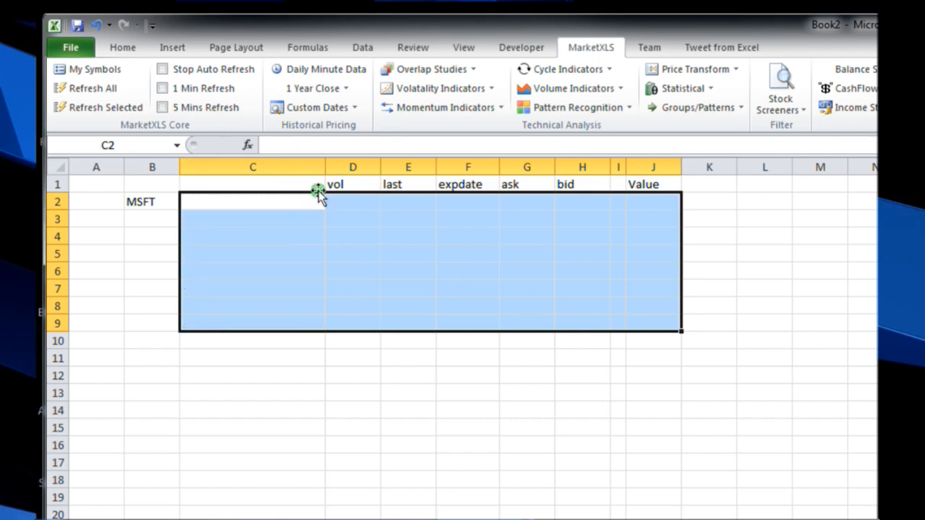
Step: Clear the column headers from the range D1:L7, keeping only the MSFT ticker on the sheet
drag(352, 183, 768, 288)
key(Delete)
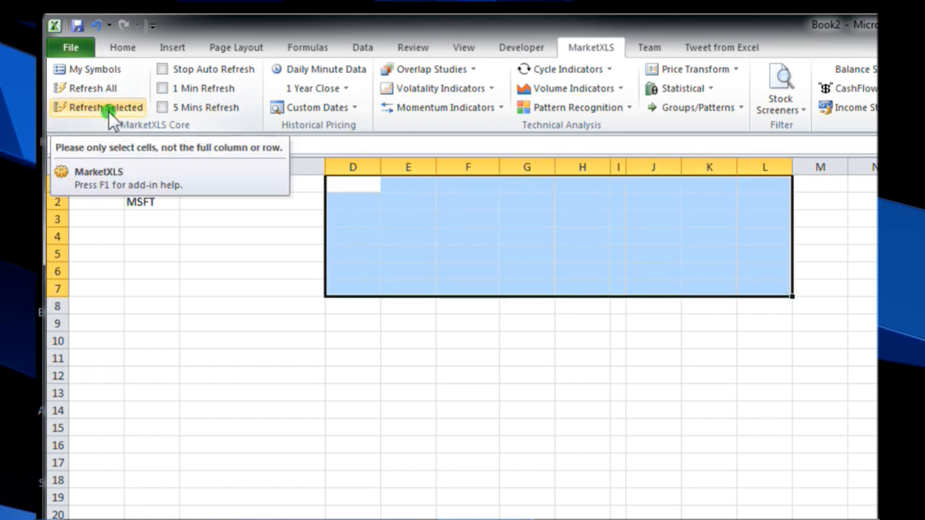
Step: From cell E6, examine the available QM functions in the QuoteMedia - Refresh on Demand category of Insert Function, without inserting any
click(427, 268)
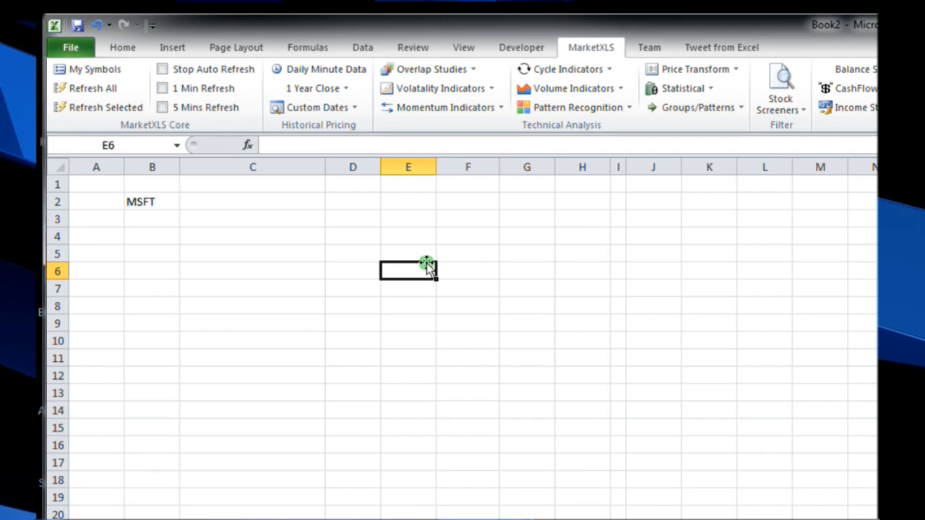
click(248, 145)
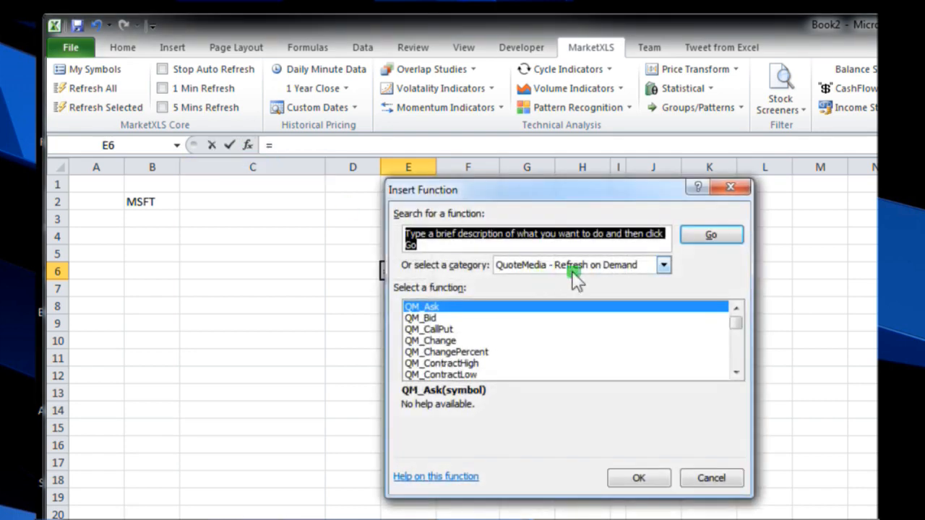
click(662, 266)
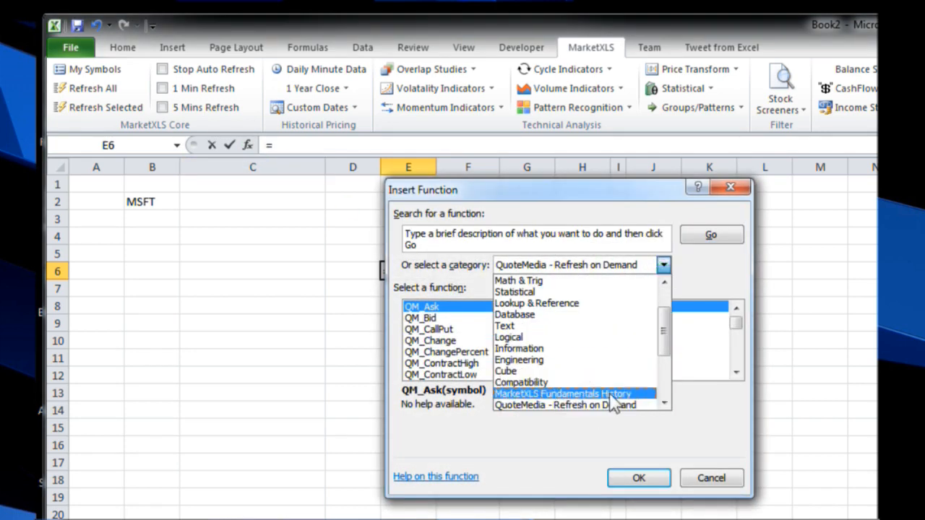
click(611, 395)
click(662, 265)
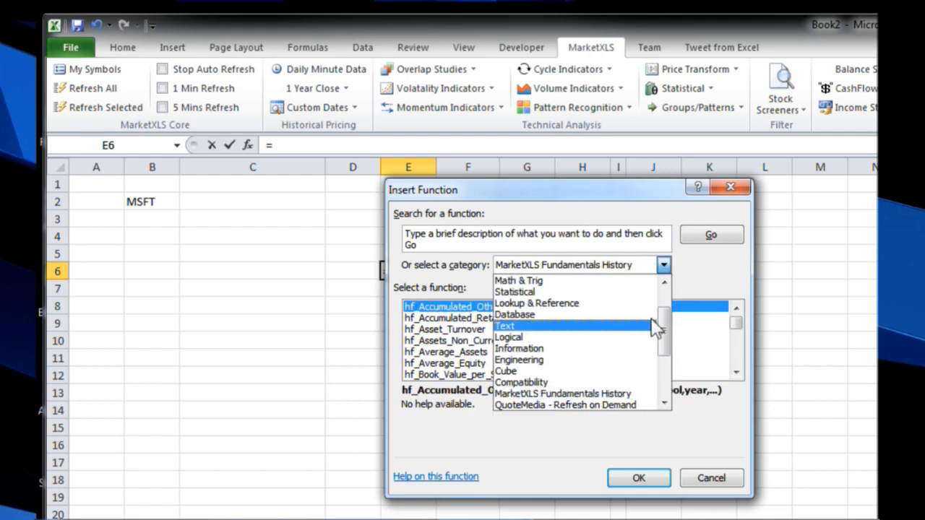
click(619, 404)
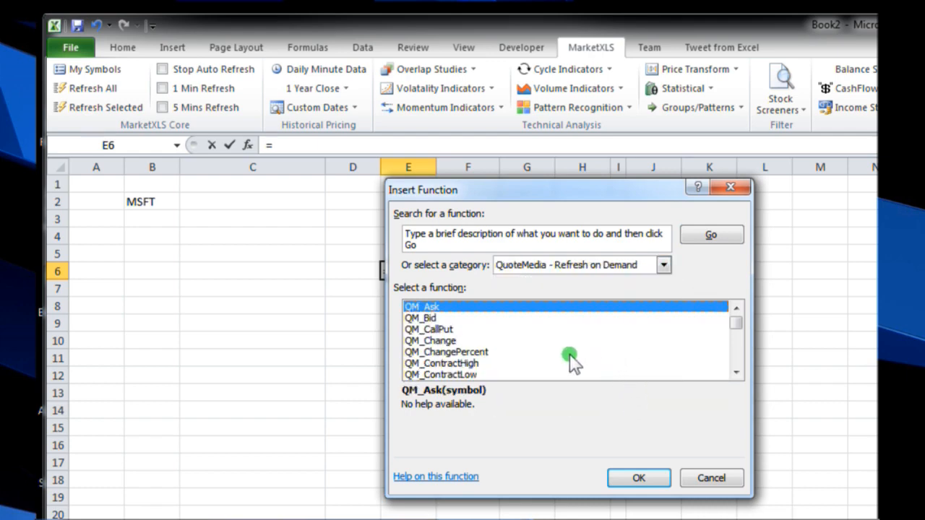
scroll(570, 361, down, 4)
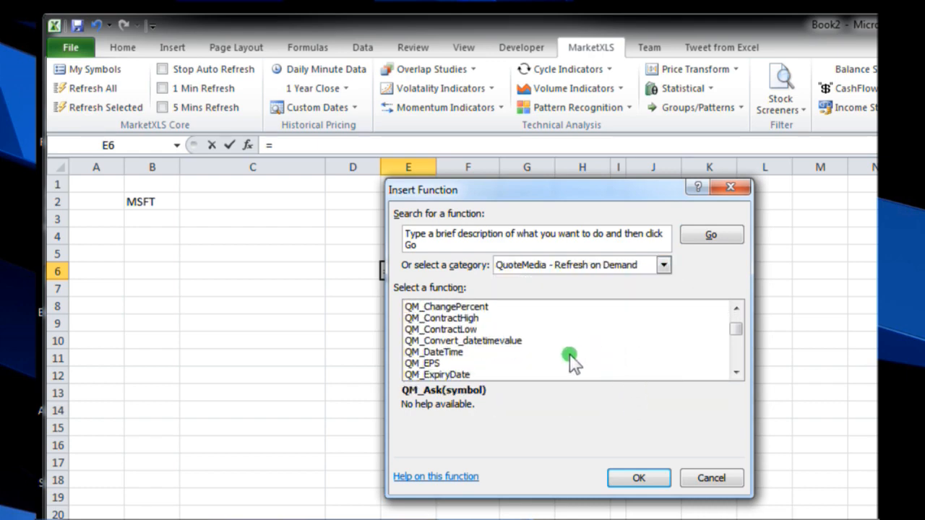
scroll(570, 362, down, 2)
scroll(570, 361, down, 1)
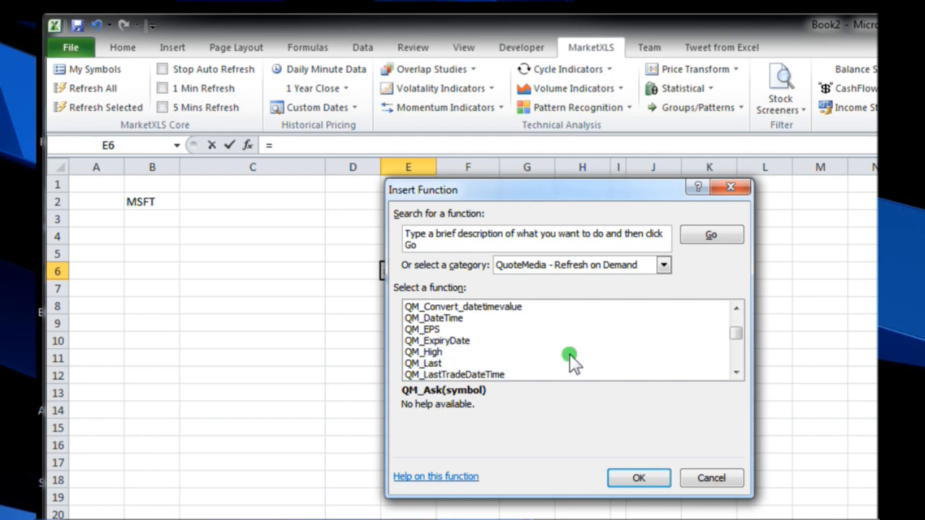
scroll(570, 362, down, 4)
scroll(570, 361, down, 13)
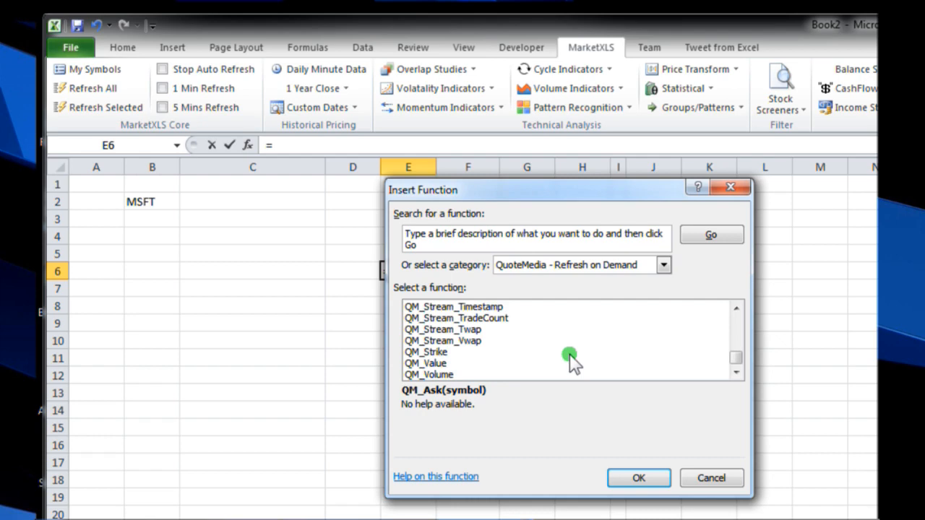
click(730, 480)
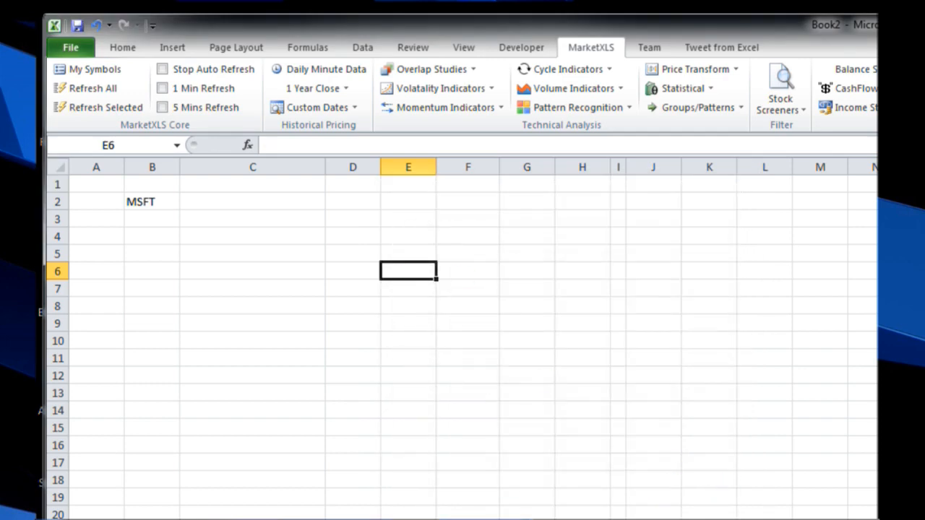